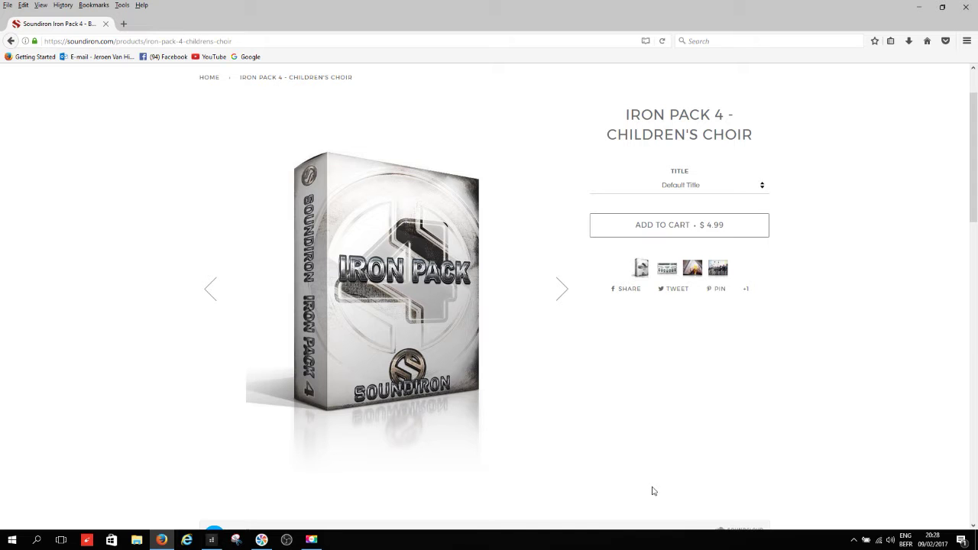
Step: Switch to the SONAR project and resize the console pane so that all eleven tracks and the mixer faders are in view
{"action": "left_click", "coordinate": [211, 540]}
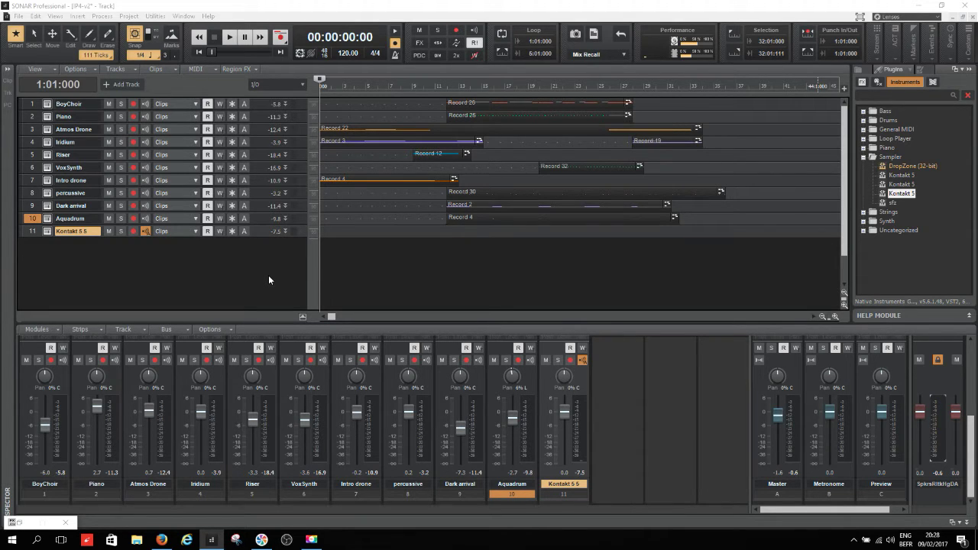
{"action": "left_click_drag", "start_coordinate": [371, 323], "coordinate": [371, 190]}
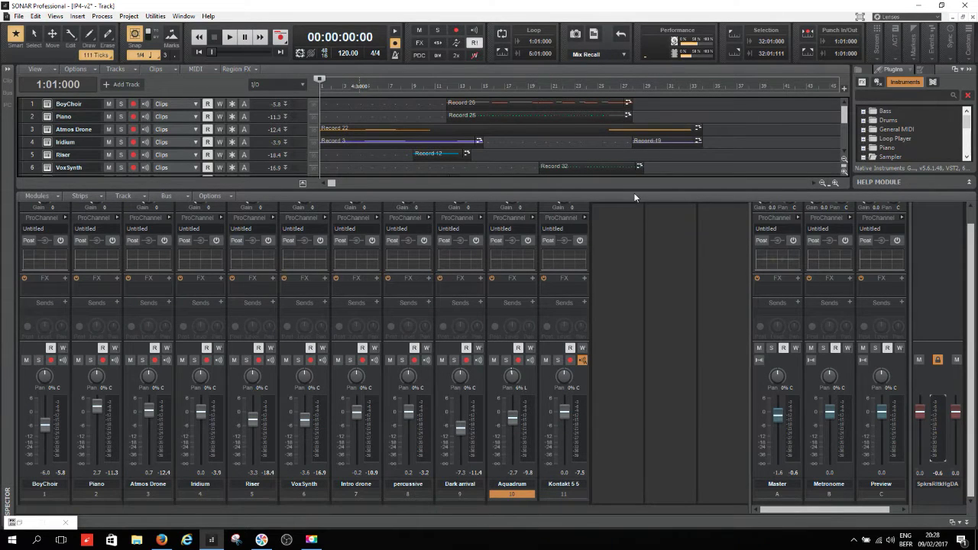
{"action": "left_click_drag", "start_coordinate": [635, 191], "coordinate": [633, 336]}
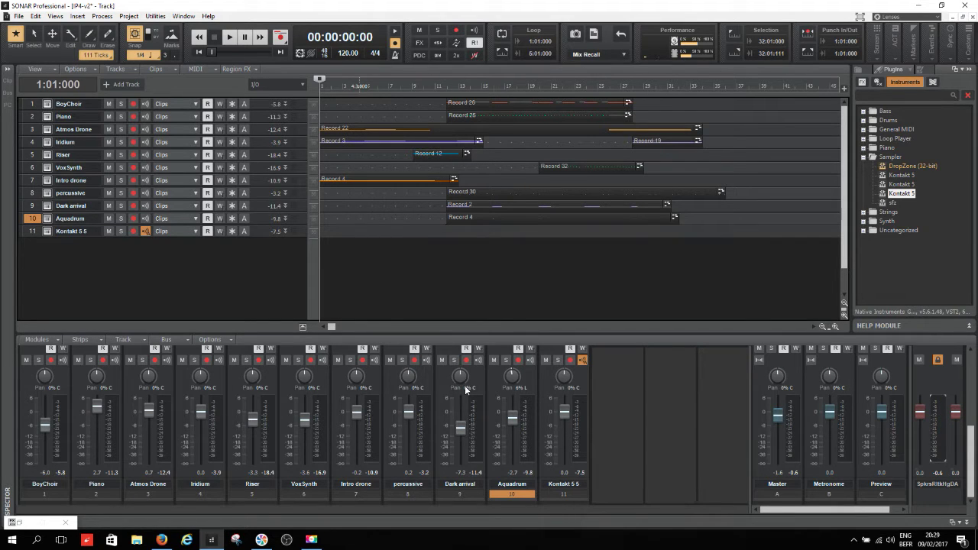
Step: Play the whole arrangement from the start to hear all tracks together, and stop playback at the end
{"action": "key", "text": "space"}
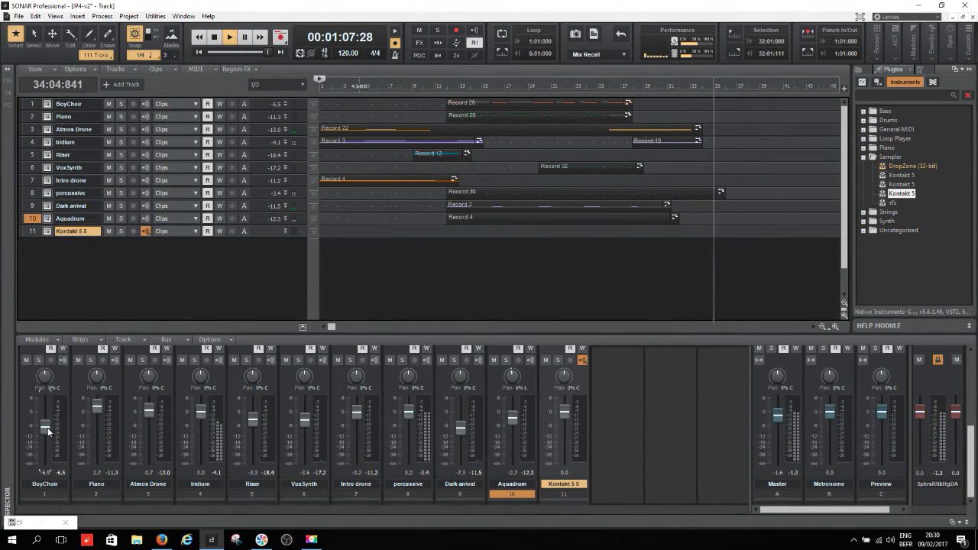
{"action": "key", "text": "space"}
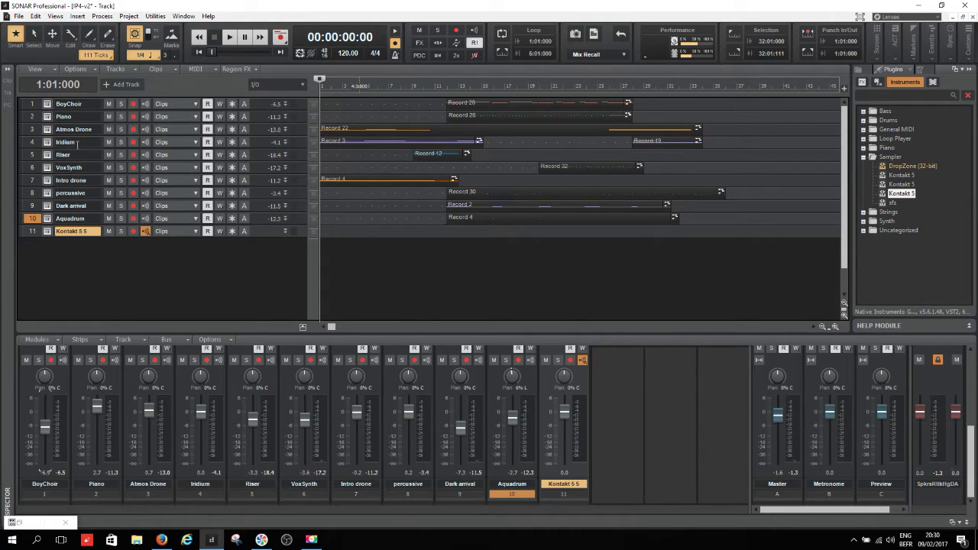
Step: Open the BoyChoir track's Kontakt instrument and audition its two Iron Pack 04 Boychoir patches separately using solo, ending with the lower one soloed
{"action": "left_click", "coordinate": [47, 104]}
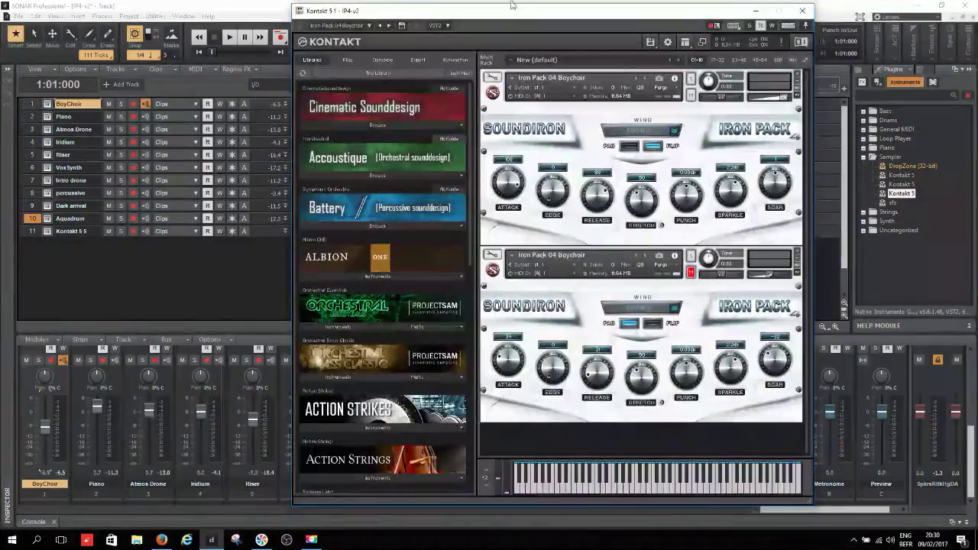
{"action": "left_click_drag", "start_coordinate": [514, 13], "coordinate": [634, 21]}
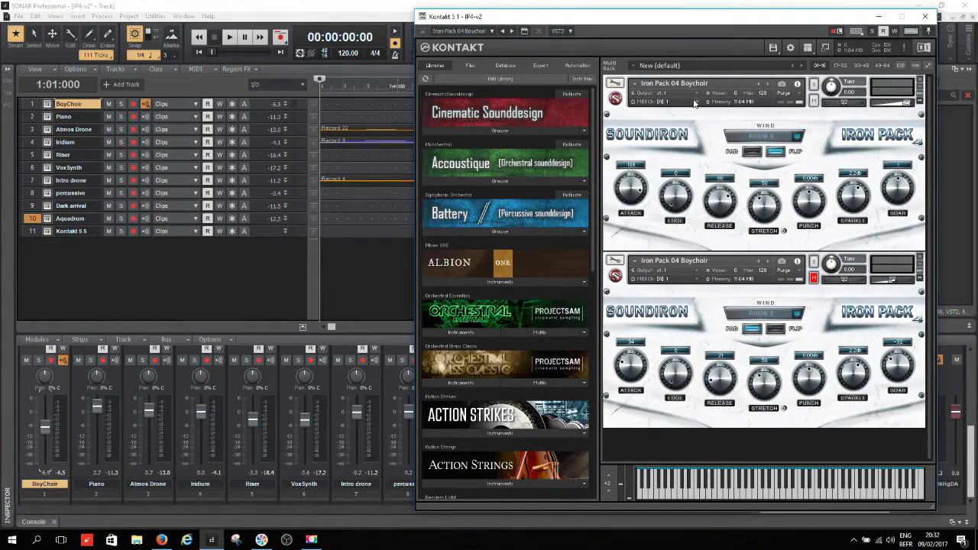
{"action": "left_click", "coordinate": [814, 264]}
{"action": "left_click", "coordinate": [814, 84]}
{"action": "left_click", "coordinate": [814, 84]}
{"action": "left_click", "coordinate": [814, 262]}
Step: Try different Attack settings on the lower Boychoir patch, and set its Attack to 24 and its Edge to 17
{"action": "left_click_drag", "start_coordinate": [634, 370], "coordinate": [635, 419]}
{"action": "left_click_drag", "start_coordinate": [624, 393], "coordinate": [612, 310]}
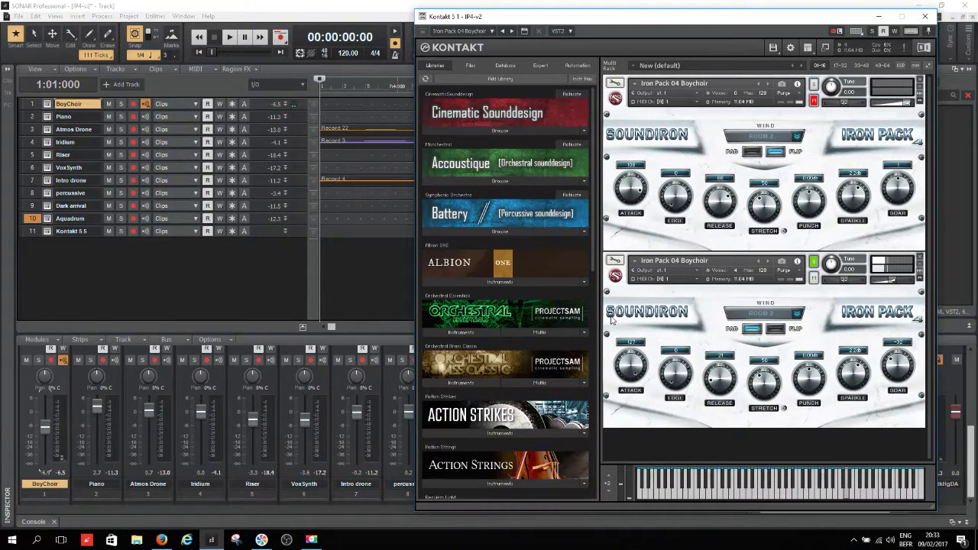
{"action": "left_click_drag", "start_coordinate": [633, 355], "coordinate": [670, 391]}
{"action": "mouse_move", "coordinate": [856, 373]}
{"action": "left_mouse_down"}
{"action": "mouse_move", "coordinate": [851, 367]}
{"action": "mouse_move", "coordinate": [845, 381]}
{"action": "mouse_move", "coordinate": [843, 366]}
{"action": "mouse_move", "coordinate": [846, 387]}
{"action": "left_mouse_up"}
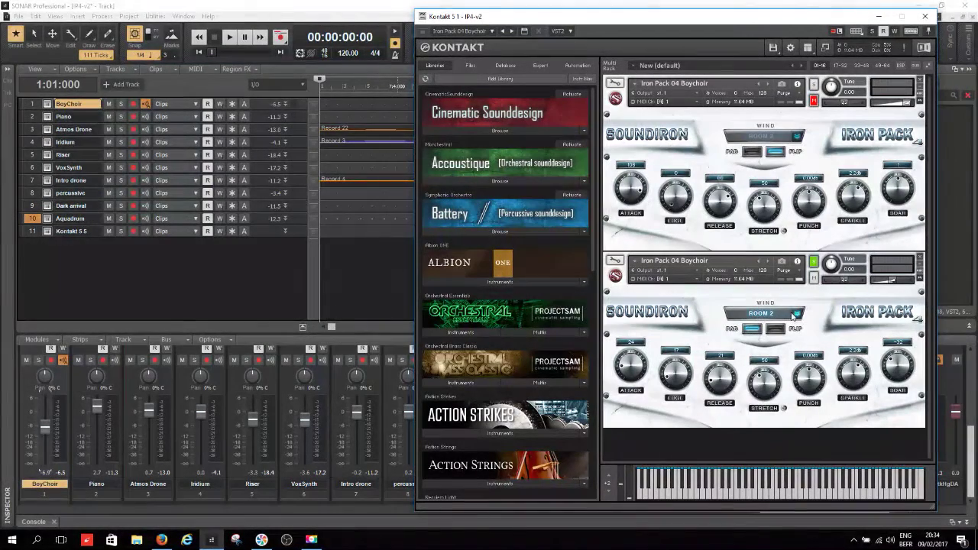
Step: Look through the room and FX presets of the lower Boychoir patch, keeping Room 2, and set its Soar to -14
{"action": "left_click", "coordinate": [793, 315]}
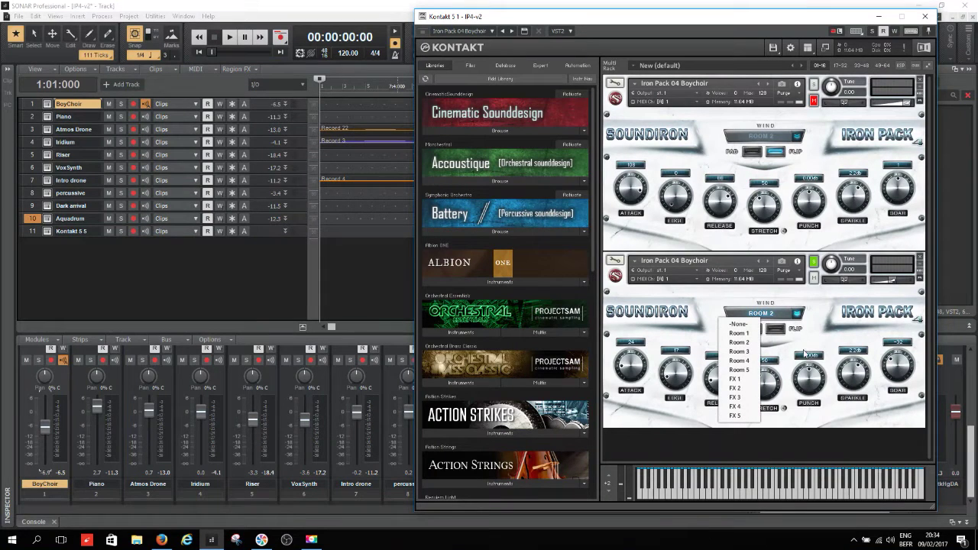
{"action": "left_click", "coordinate": [821, 315]}
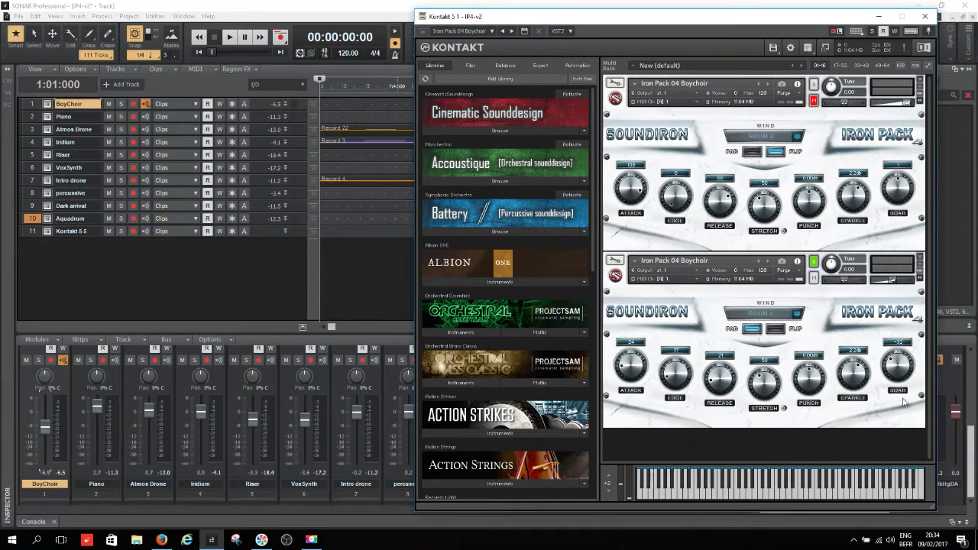
{"action": "left_click_drag", "start_coordinate": [900, 377], "coordinate": [898, 342]}
{"action": "left_click_drag", "start_coordinate": [904, 377], "coordinate": [892, 374]}
Step: Compare the Pad and Flip modes on the lower Boychoir patch, leave only Pad enabled, and close the instrument window
{"action": "left_click", "coordinate": [775, 329]}
{"action": "left_click", "coordinate": [752, 329]}
{"action": "left_click", "coordinate": [770, 330]}
{"action": "left_click", "coordinate": [777, 329]}
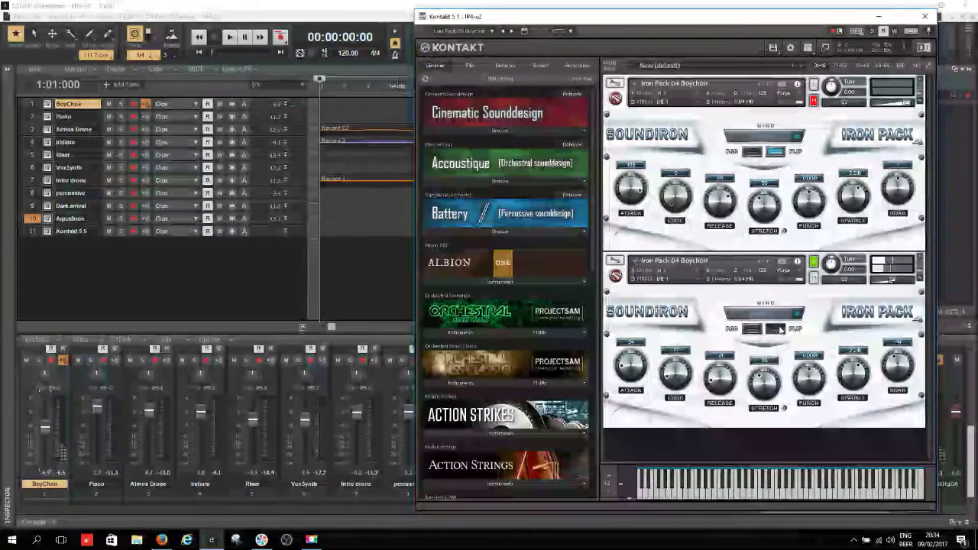
{"action": "left_click", "coordinate": [753, 330]}
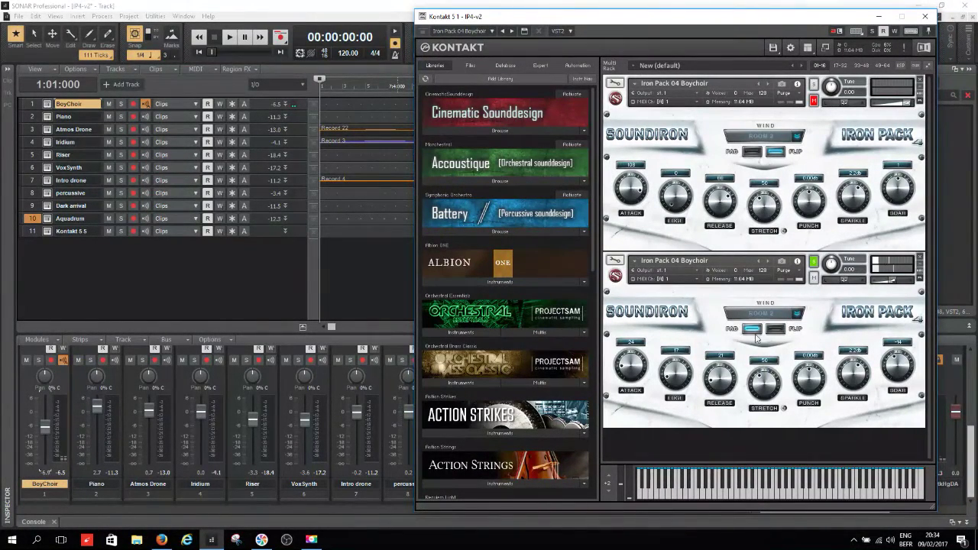
{"action": "left_click", "coordinate": [776, 329]}
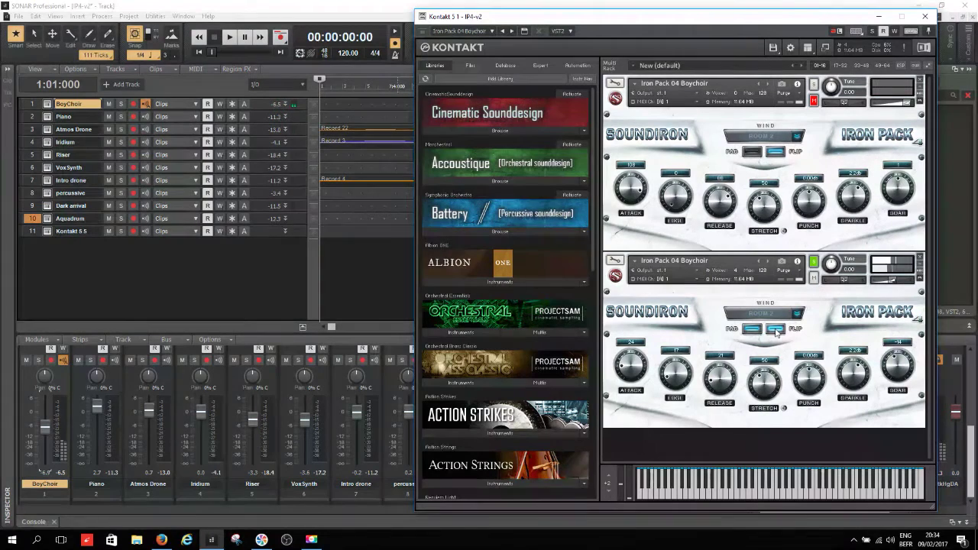
{"action": "left_click", "coordinate": [776, 330]}
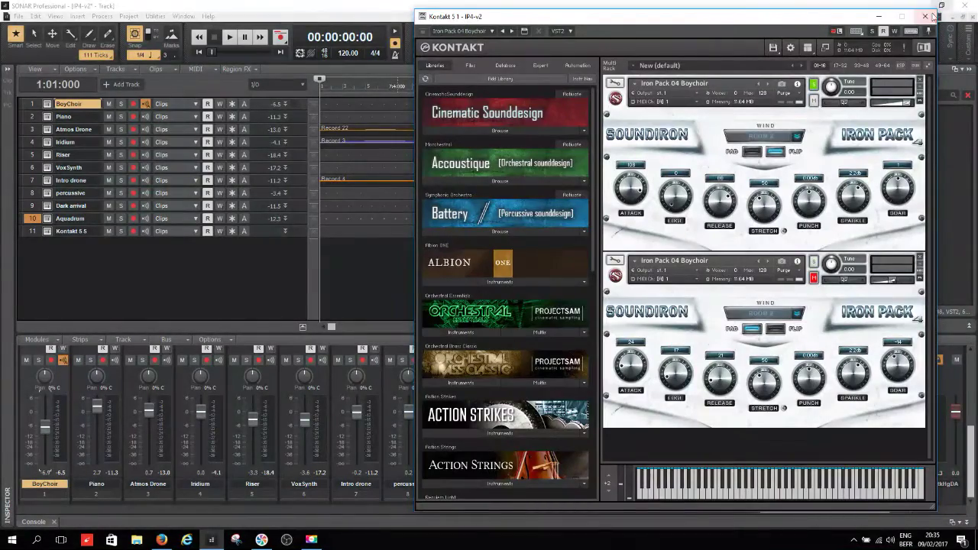
{"action": "left_click", "coordinate": [925, 16]}
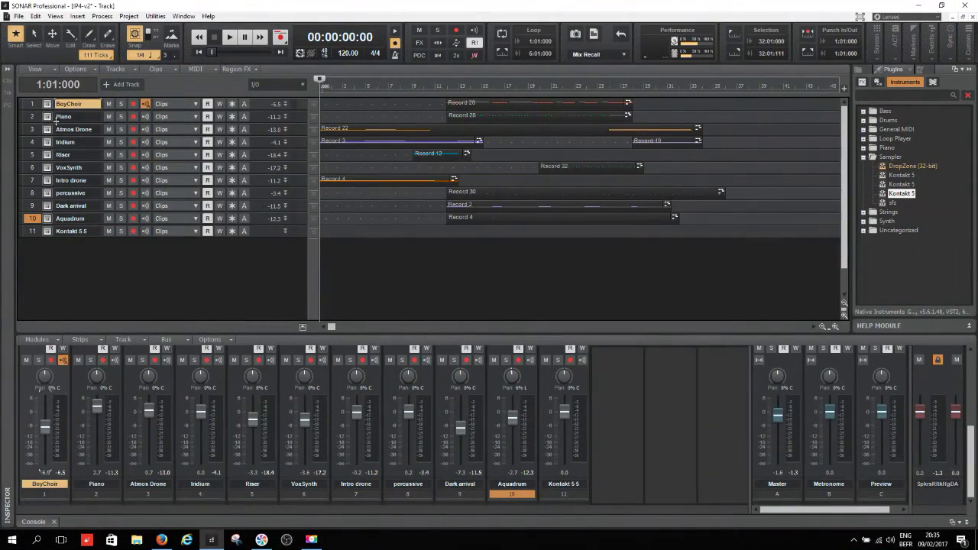
Step: Check the Piano track's Kontakt instrument, and play the arrangement from 11:04:000 with the Piano track enlarged and temporarily soloed
{"action": "left_click", "coordinate": [48, 119]}
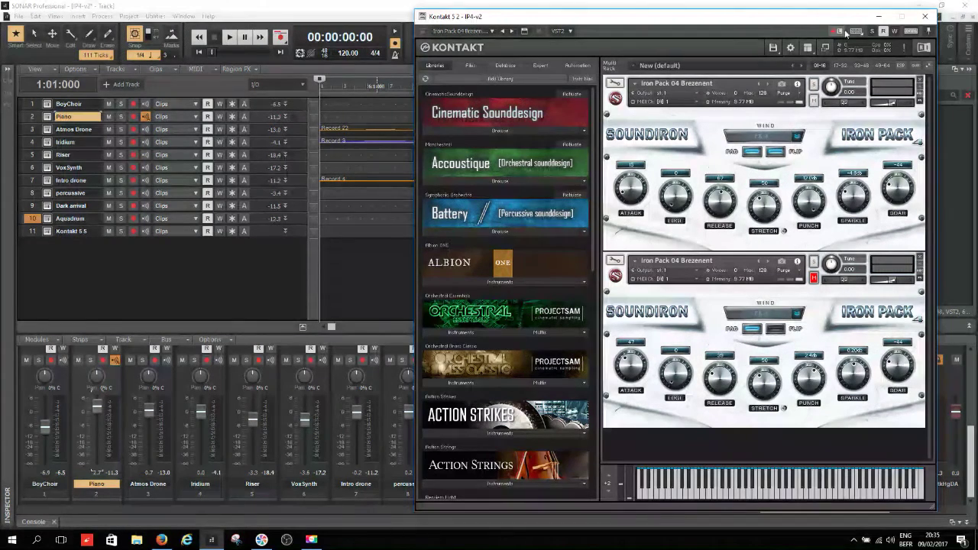
{"action": "left_click", "coordinate": [879, 16]}
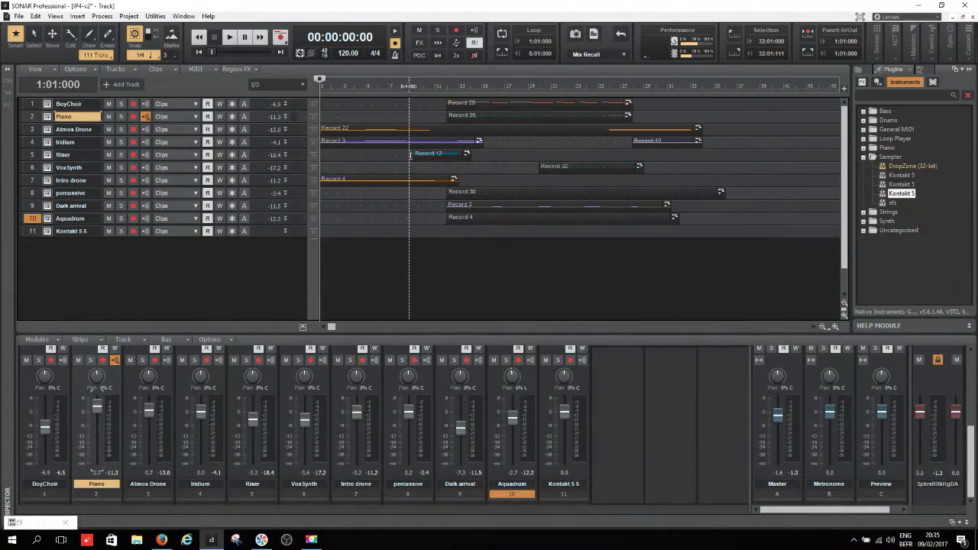
{"action": "left_click", "coordinate": [444, 86]}
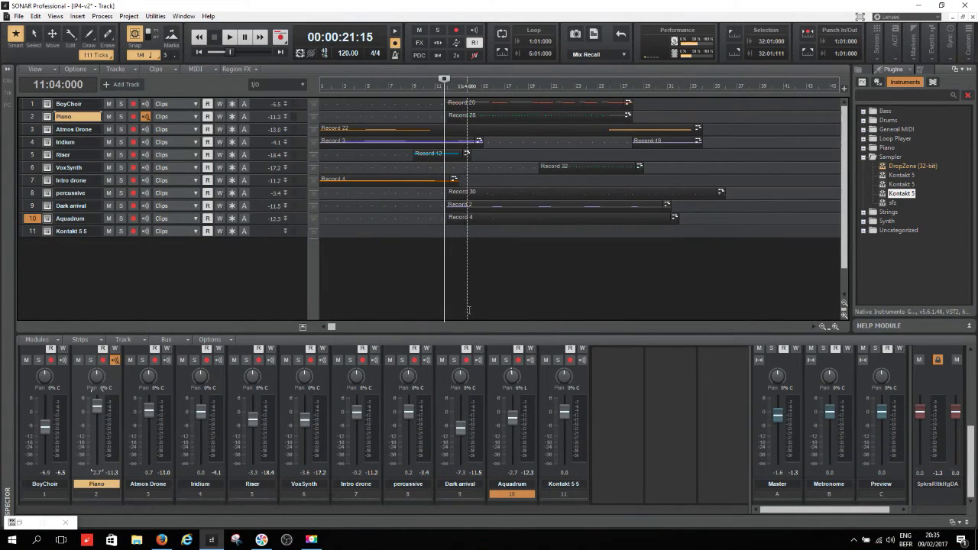
{"action": "key", "text": "space"}
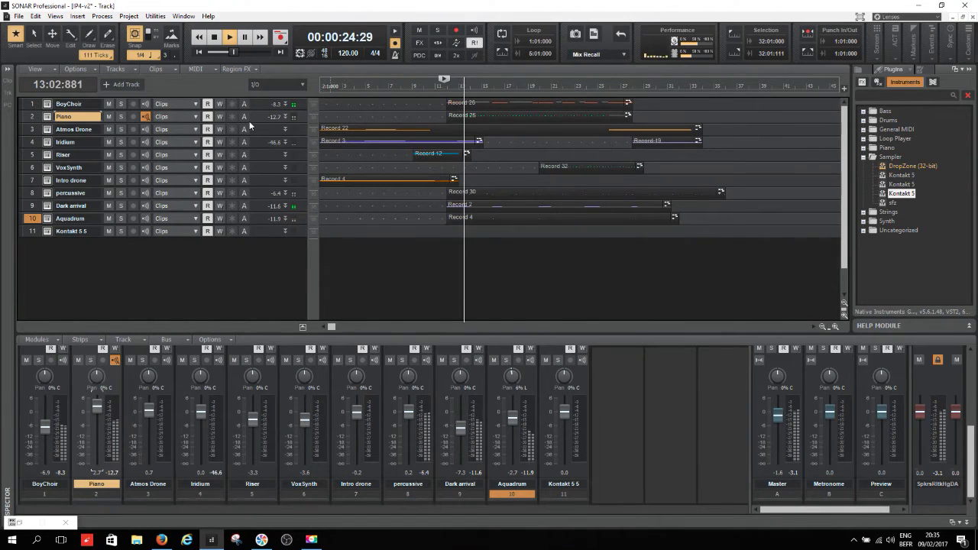
{"action": "left_click_drag", "start_coordinate": [253, 123], "coordinate": [252, 141]}
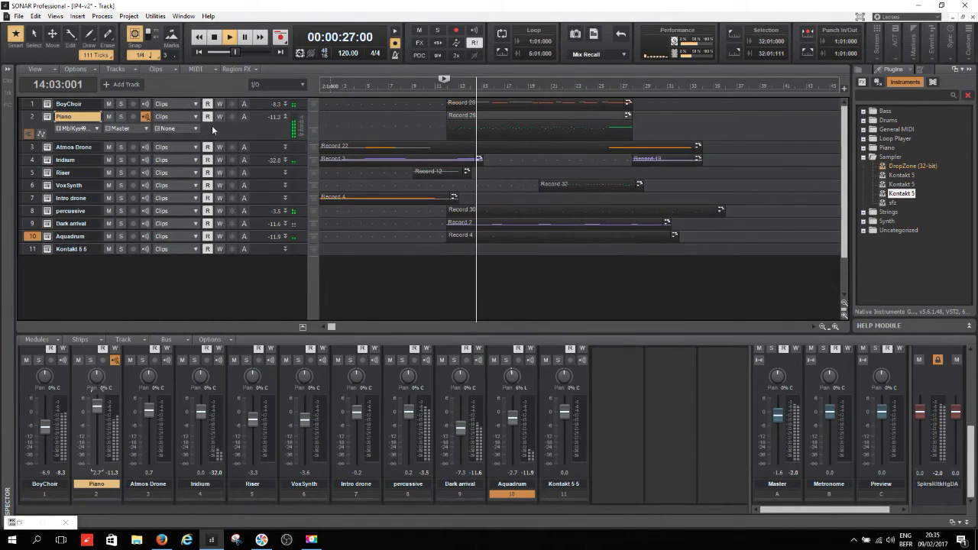
{"action": "left_click", "coordinate": [120, 117]}
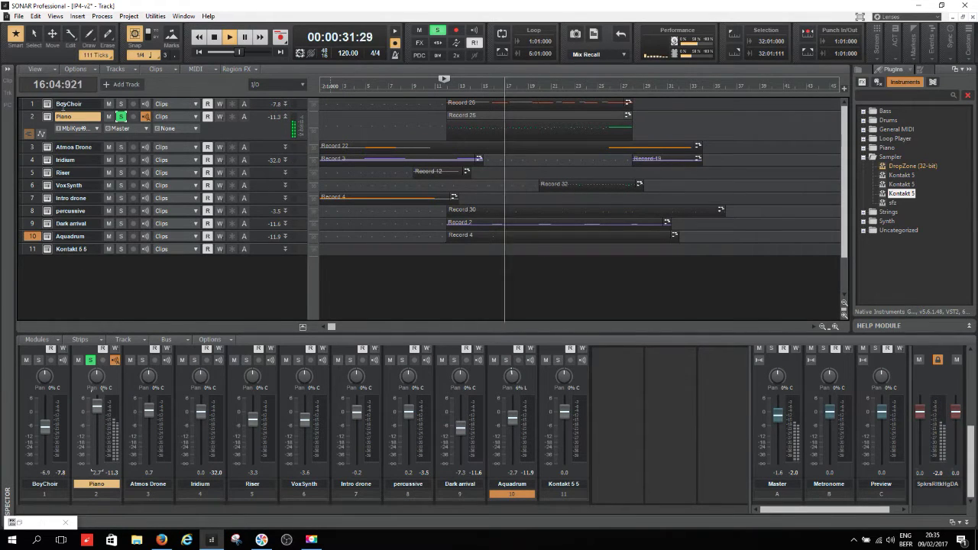
{"action": "key", "text": "space"}
{"action": "left_click", "coordinate": [120, 117]}
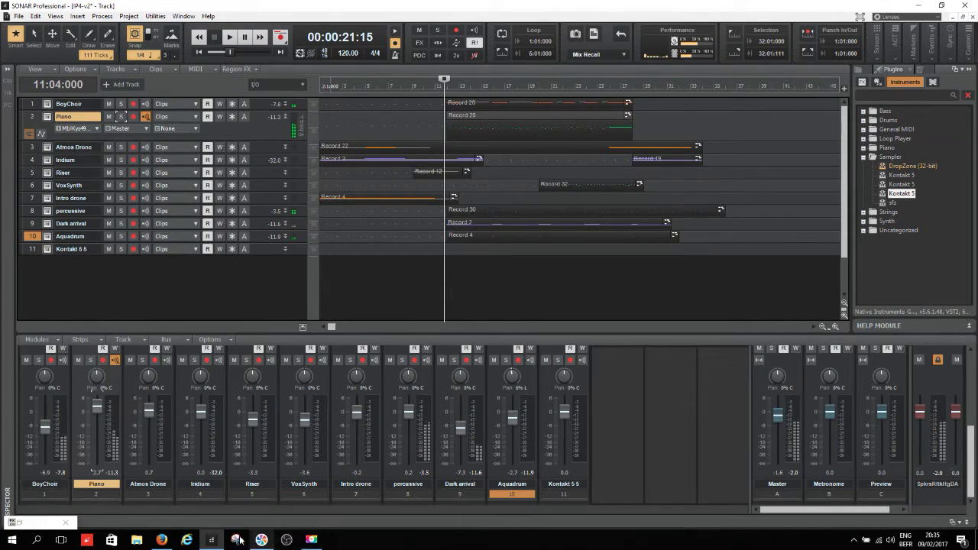
Step: Audition the two Brezenent patches in the Piano track's Kontakt instrument, and lower the Piano track's volume to about -27.3 dB
{"action": "left_click", "coordinate": [48, 116]}
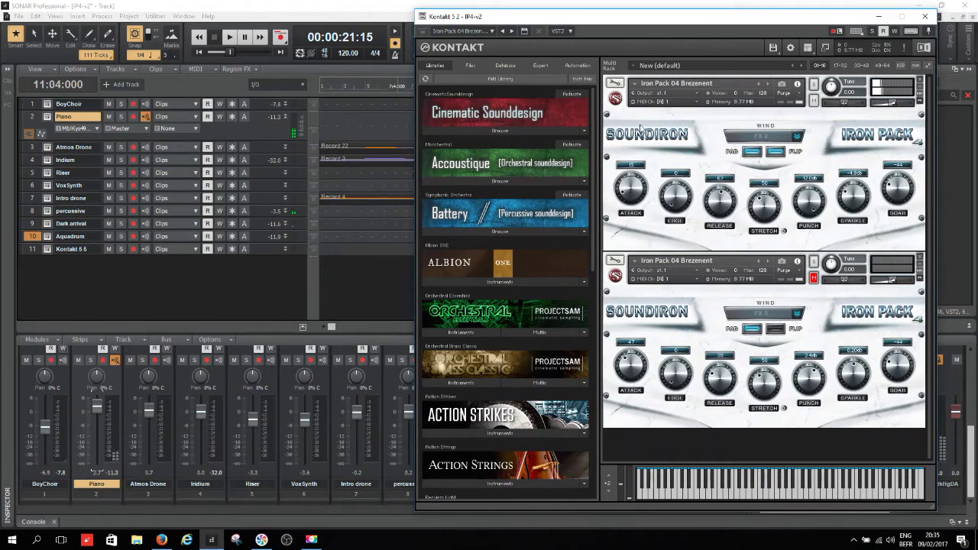
{"action": "left_click", "coordinate": [814, 262]}
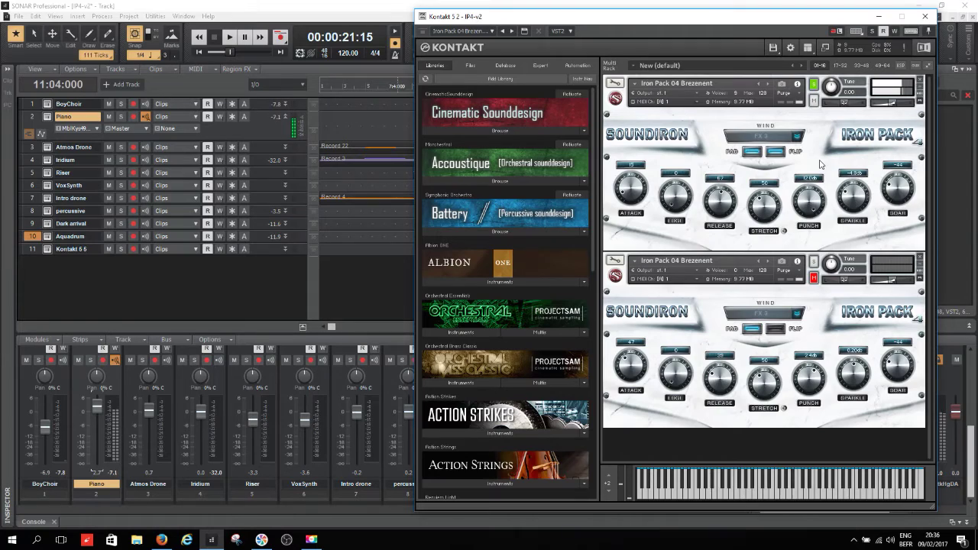
{"action": "left_click", "coordinate": [926, 17]}
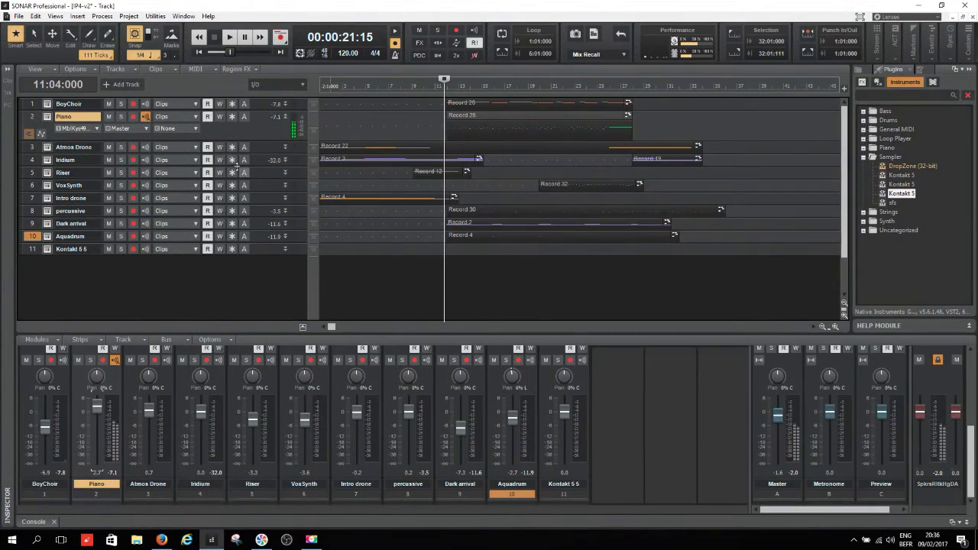
{"action": "left_click_drag", "start_coordinate": [97, 407], "coordinate": [97, 448]}
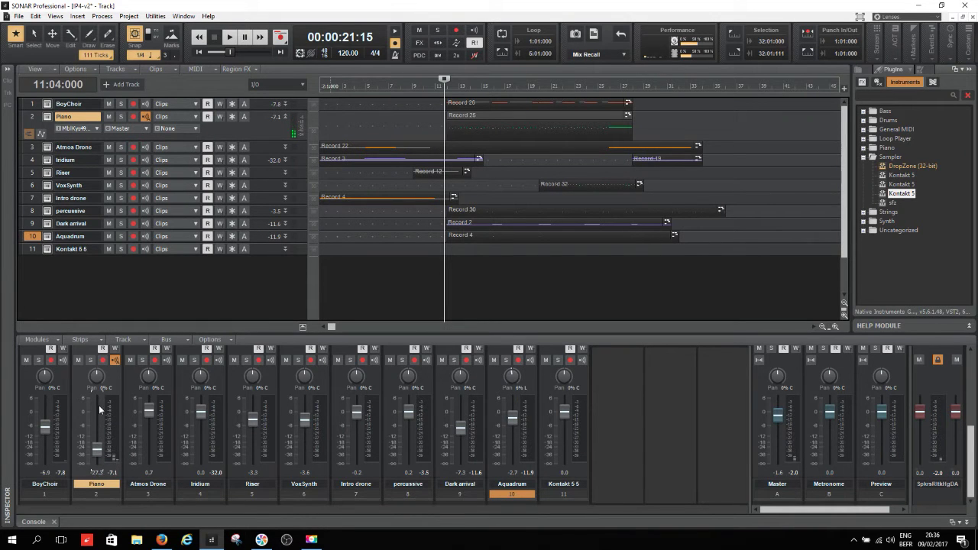
Step: Open the Atmos Drone track's Kontakt instrument, audition its two Crickutz patches by soloing each, and close it
{"action": "left_click", "coordinate": [47, 147]}
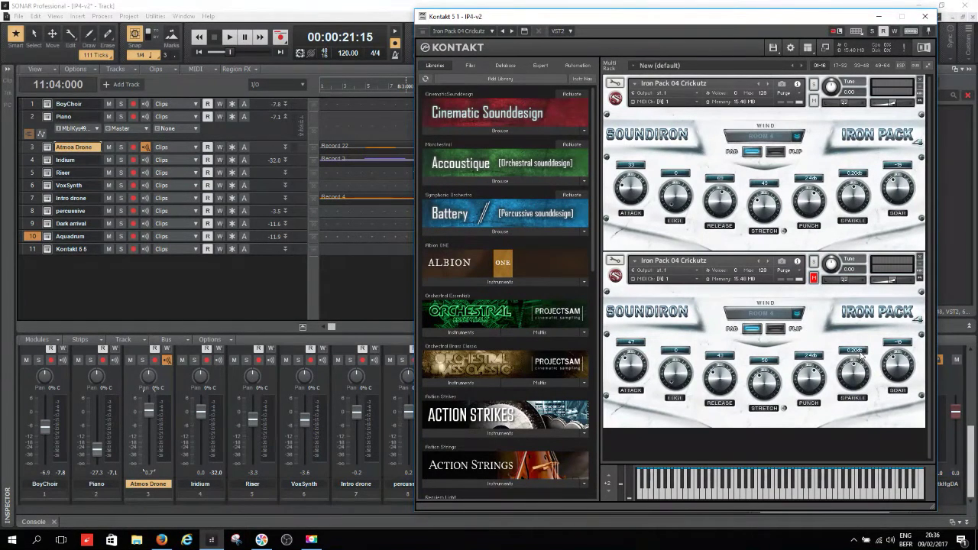
{"action": "left_click", "coordinate": [815, 261]}
{"action": "left_click", "coordinate": [814, 84]}
{"action": "left_click", "coordinate": [926, 17]}
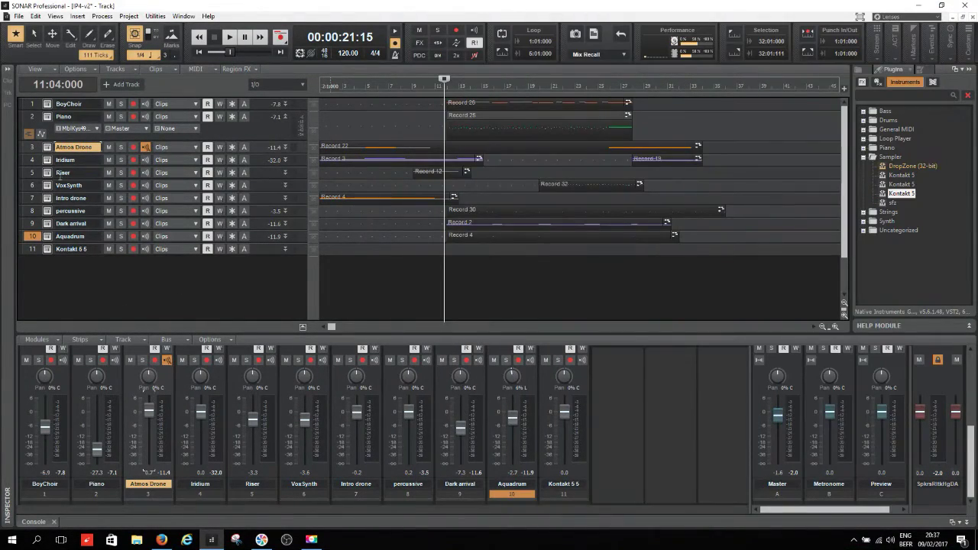
Step: Open the Iridium track's Kontakt instrument, solo the upper Iridium patch to hear it, and close the instrument
{"action": "left_click", "coordinate": [46, 160]}
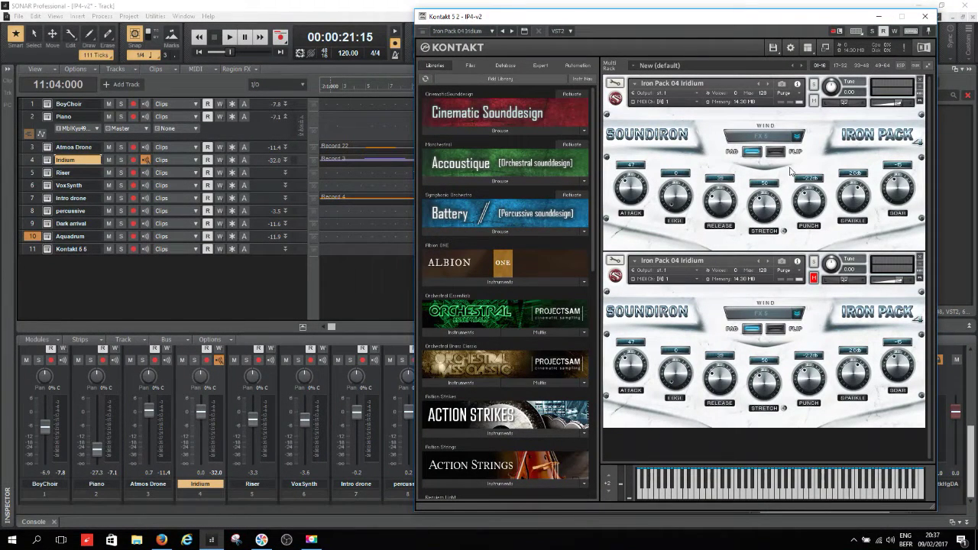
{"action": "left_click", "coordinate": [812, 86]}
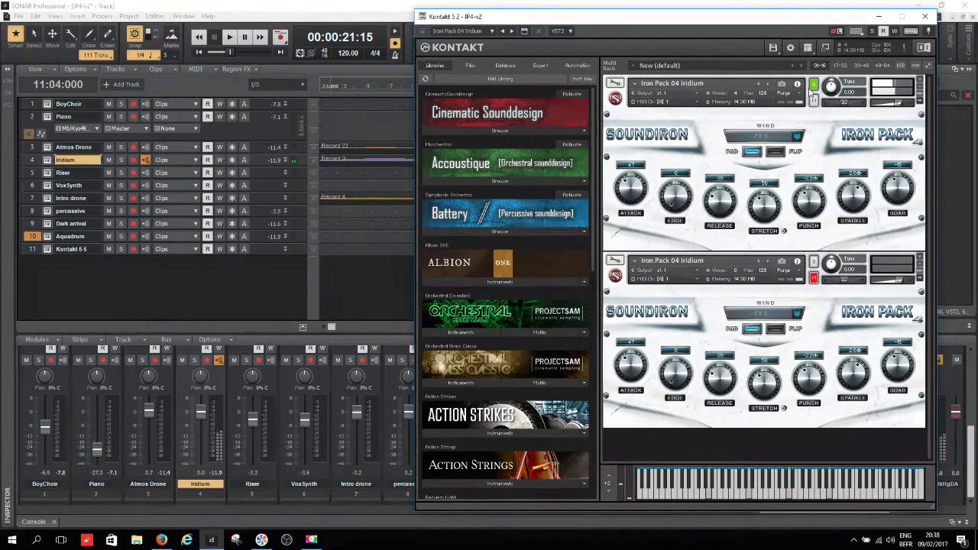
{"action": "left_click", "coordinate": [928, 18]}
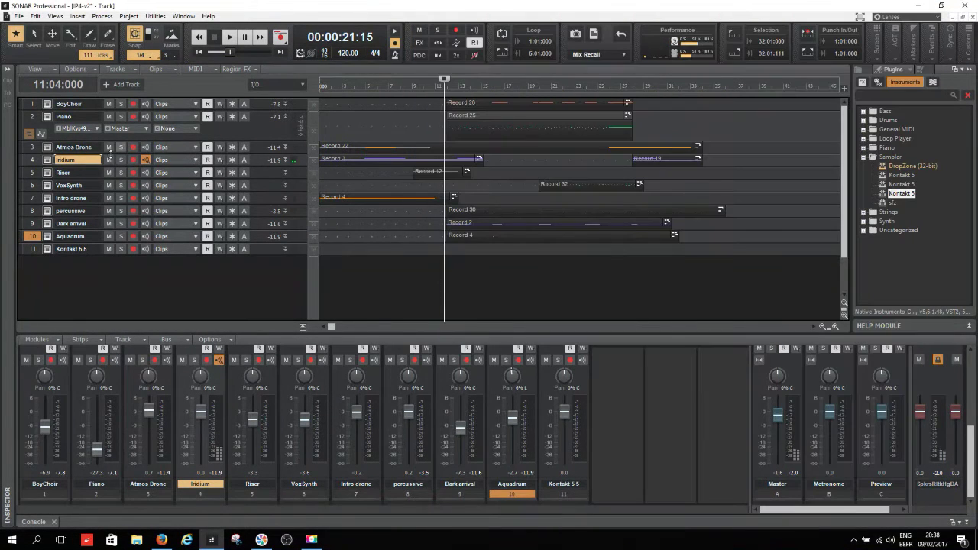
Step: Open the Riser track's Midas Saw instrument beside the track view, and raise the Piano track's volume above 0 dB
{"action": "left_click", "coordinate": [47, 174]}
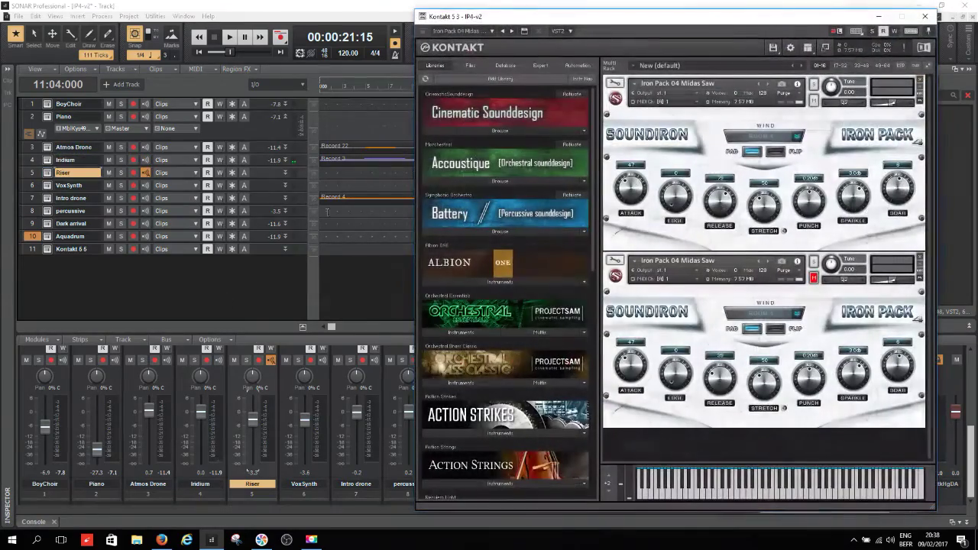
{"action": "left_click_drag", "start_coordinate": [708, 21], "coordinate": [824, 20]}
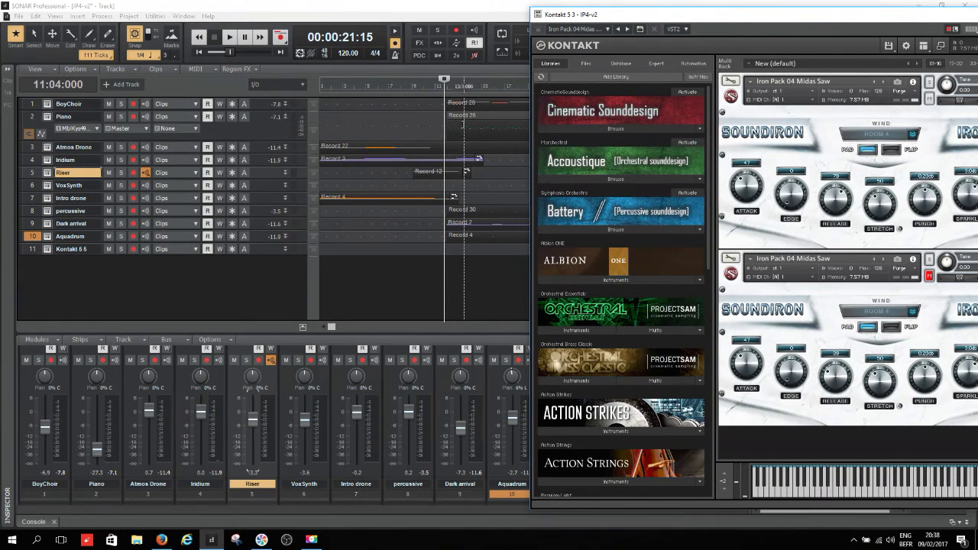
{"action": "left_click_drag", "start_coordinate": [97, 450], "coordinate": [97, 409]}
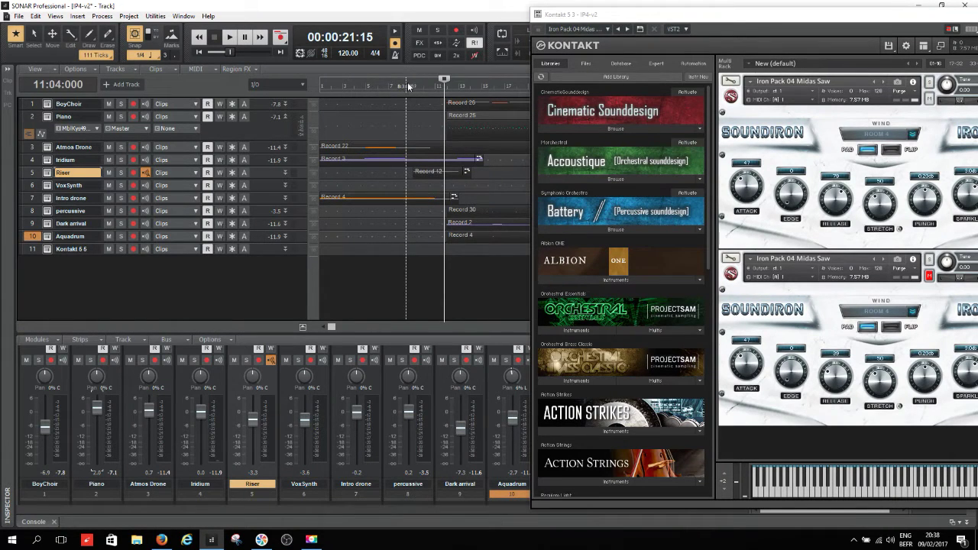
Step: Play the song from 8:03:000 to hear the Riser lead into the main section, and stop playback
{"action": "left_click", "coordinate": [412, 149]}
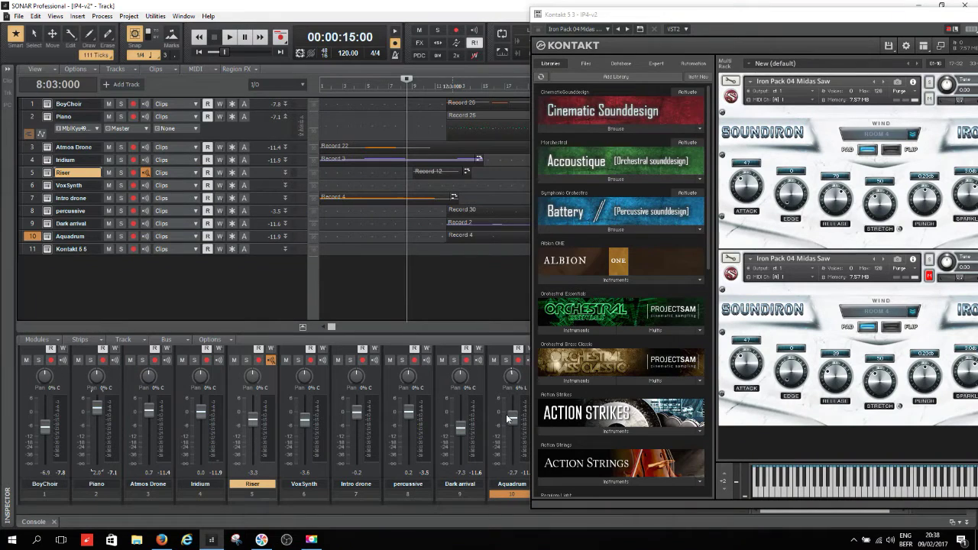
{"action": "key", "text": "space"}
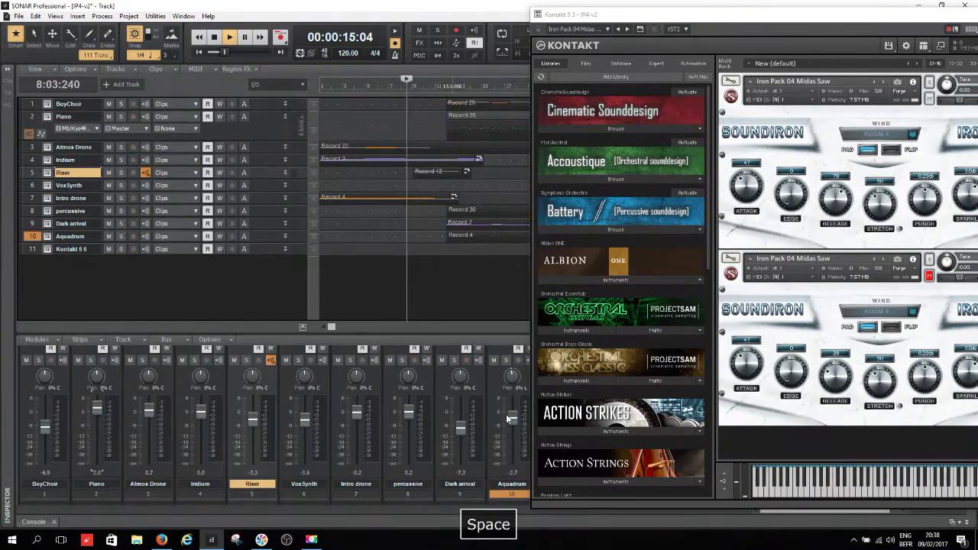
{"action": "mouse_move", "coordinate": [508, 433]}
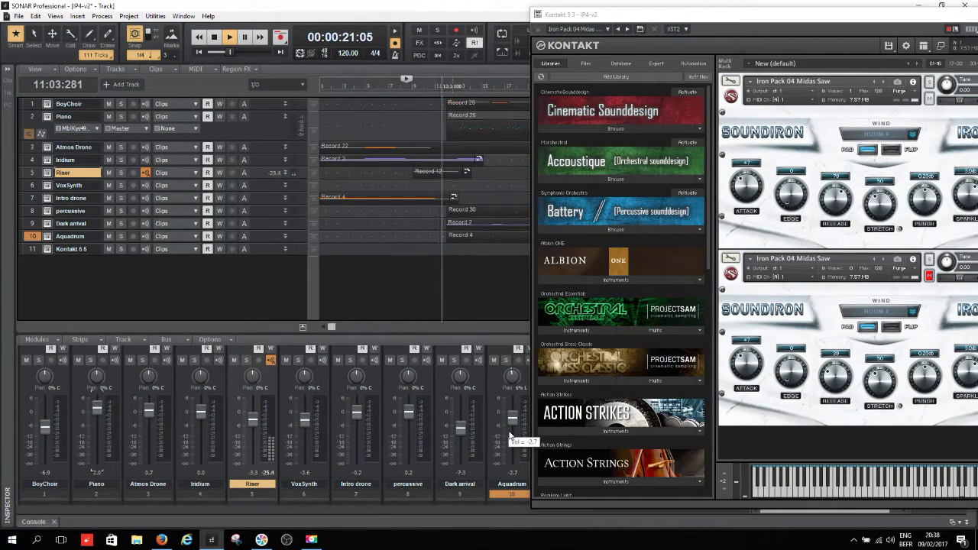
{"action": "key", "text": "space"}
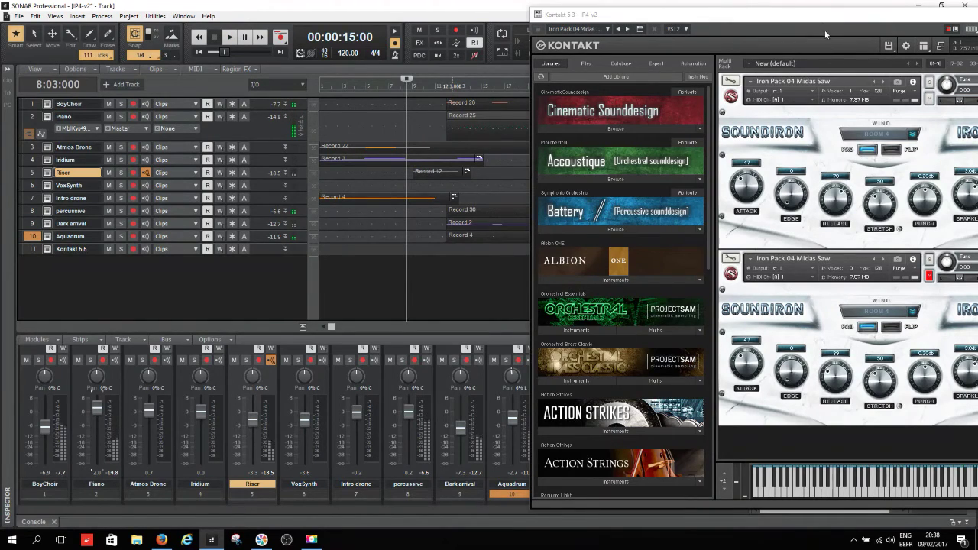
Step: Bring the Riser track's Kontakt instrument fully into view, audition its two Midas Saw patches by soloing each, and close it
{"action": "left_click_drag", "start_coordinate": [814, 16], "coordinate": [559, 22]}
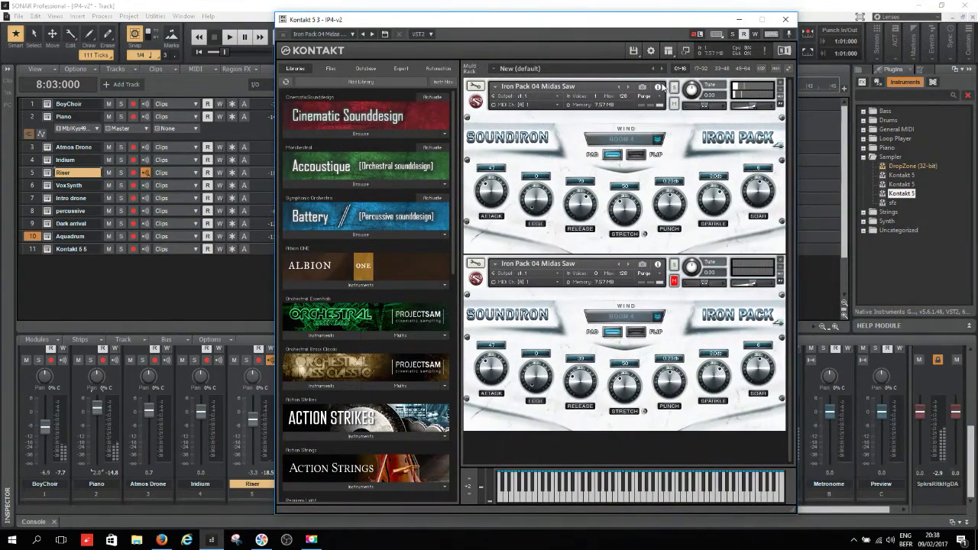
{"action": "left_click", "coordinate": [675, 263]}
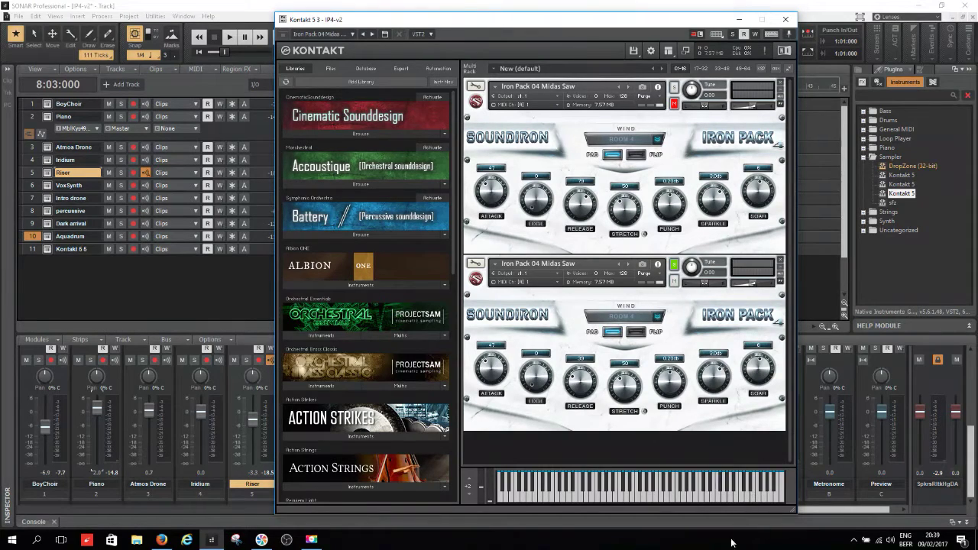
{"action": "left_click", "coordinate": [674, 87]}
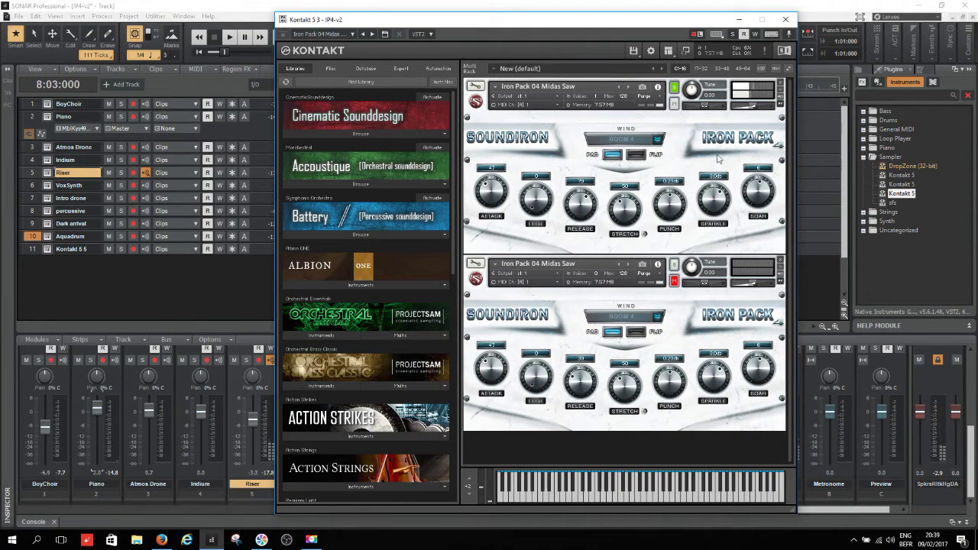
{"action": "left_click", "coordinate": [788, 21]}
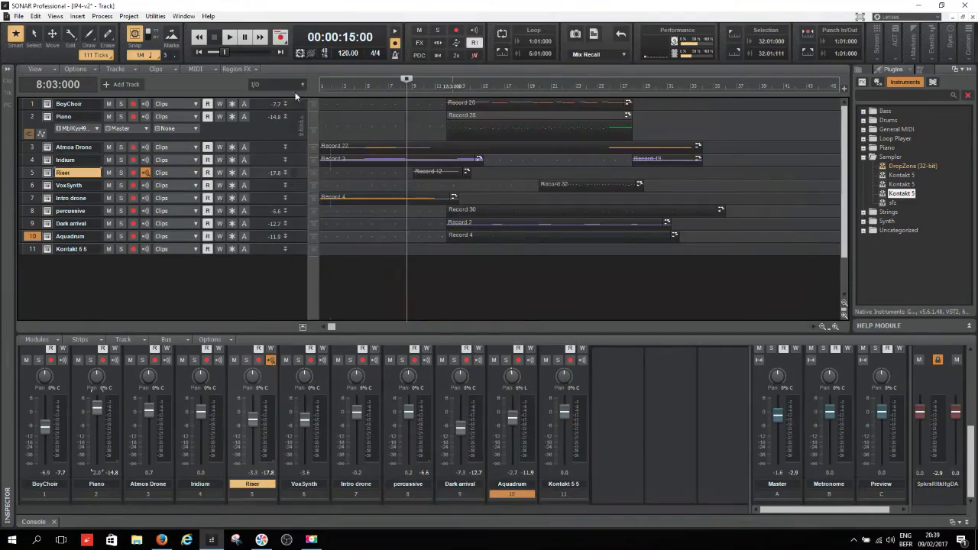
Step: Open the VoxSynth track's Kontakt instrument, audition its two Punch Organ patches by soloing the lower and upper one, and minimize it
{"action": "left_click", "coordinate": [48, 187]}
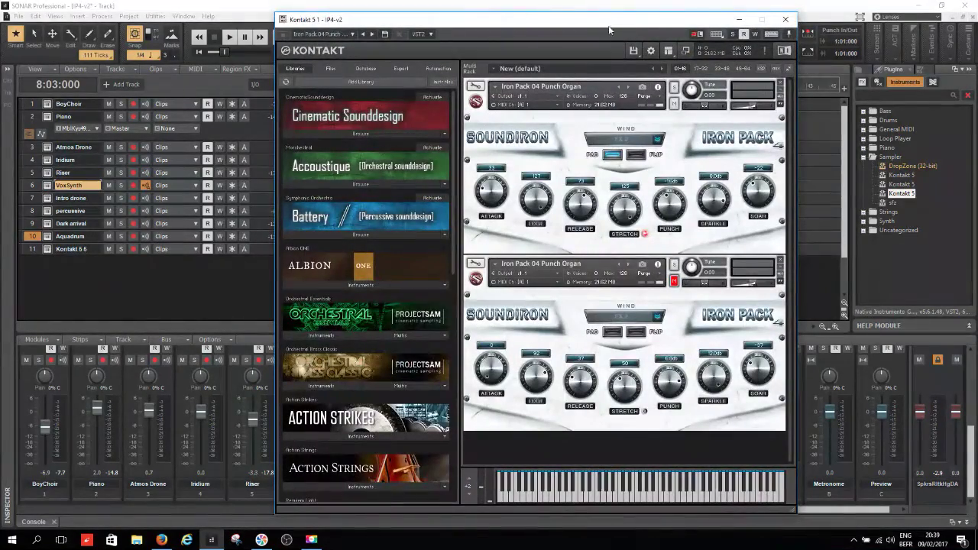
{"action": "left_click_drag", "start_coordinate": [609, 21], "coordinate": [743, 22]}
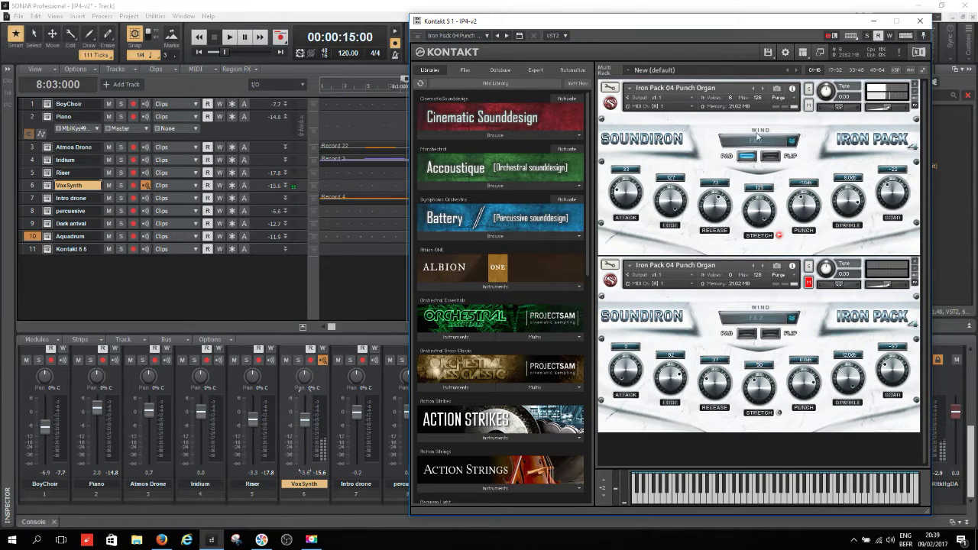
{"action": "left_click", "coordinate": [809, 267]}
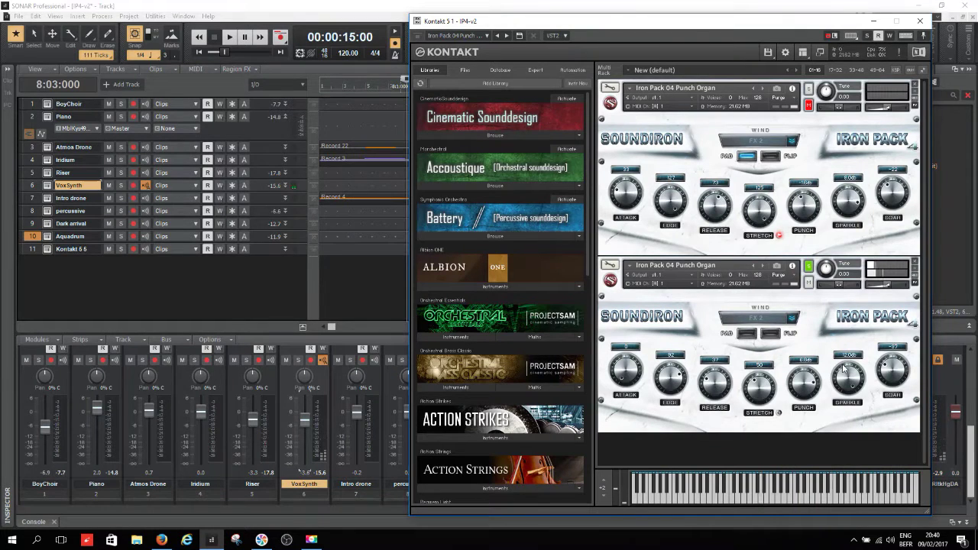
{"action": "left_click", "coordinate": [808, 89]}
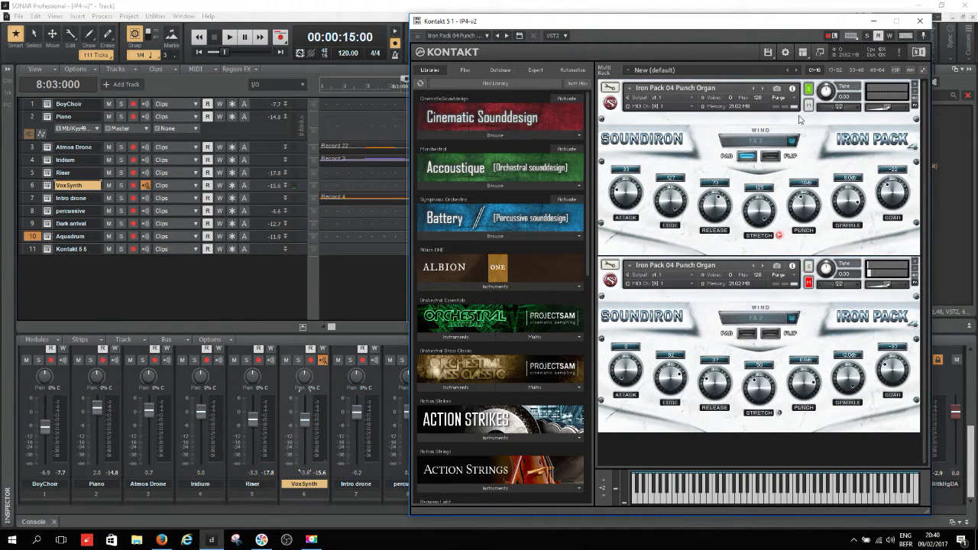
{"action": "left_click", "coordinate": [873, 21]}
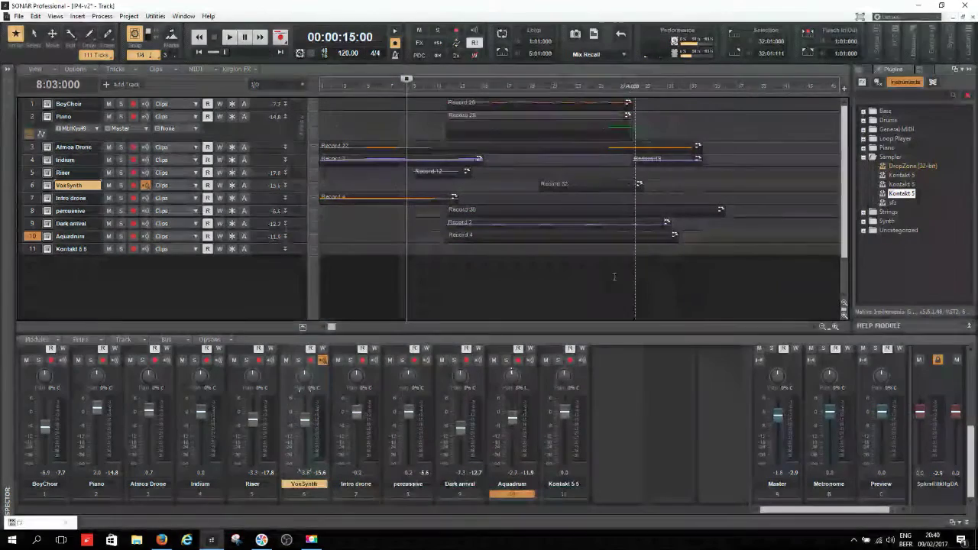
Step: Play the song from measure 19, stop playback, and undo the accidental move of the VoxSynth clip
{"action": "left_click", "coordinate": [528, 84]}
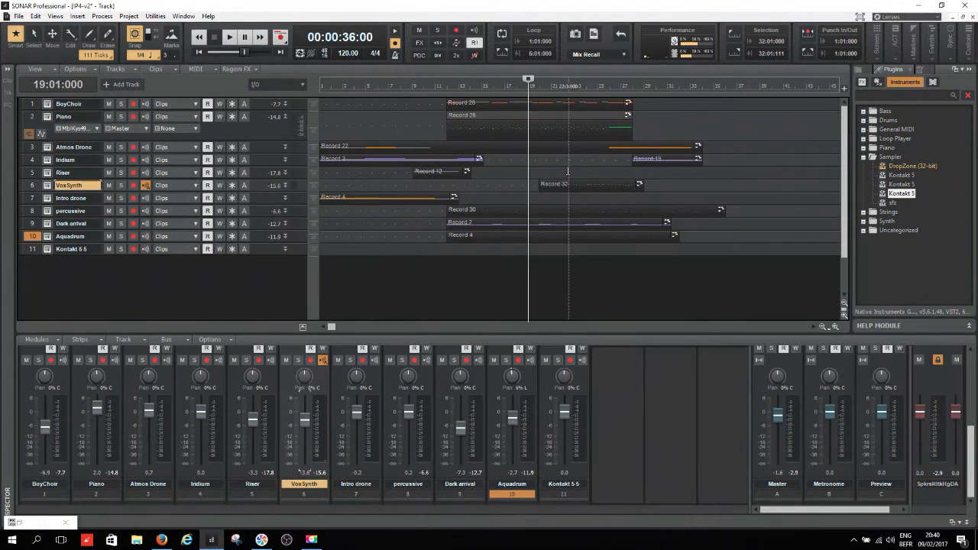
{"action": "key", "text": "space"}
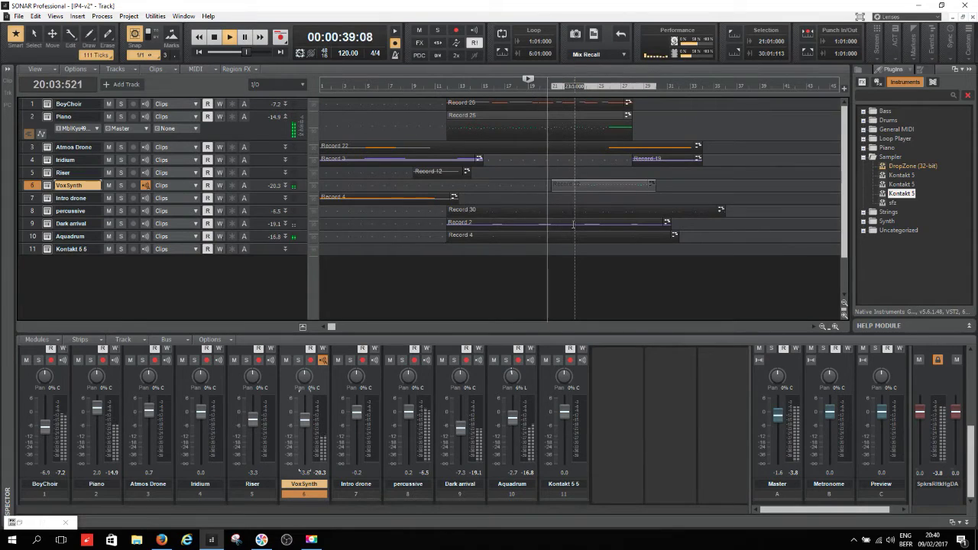
{"action": "key", "text": "space"}
{"action": "key", "text": "ctrl+z"}
Step: Replay the passage from measure 19, briefly soloing the VoxSynth track to hear it alone, and stop playback
{"action": "key", "text": "space"}
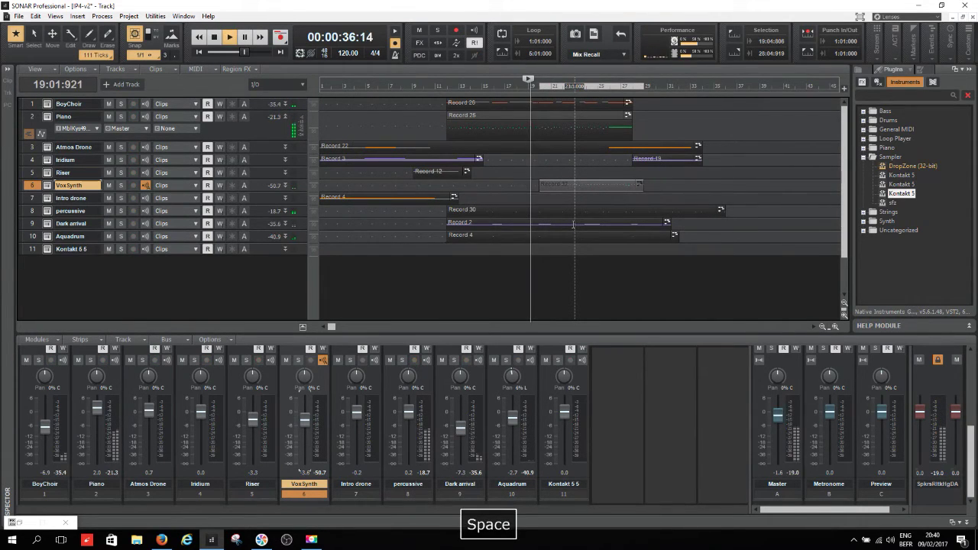
{"action": "left_click", "coordinate": [120, 186]}
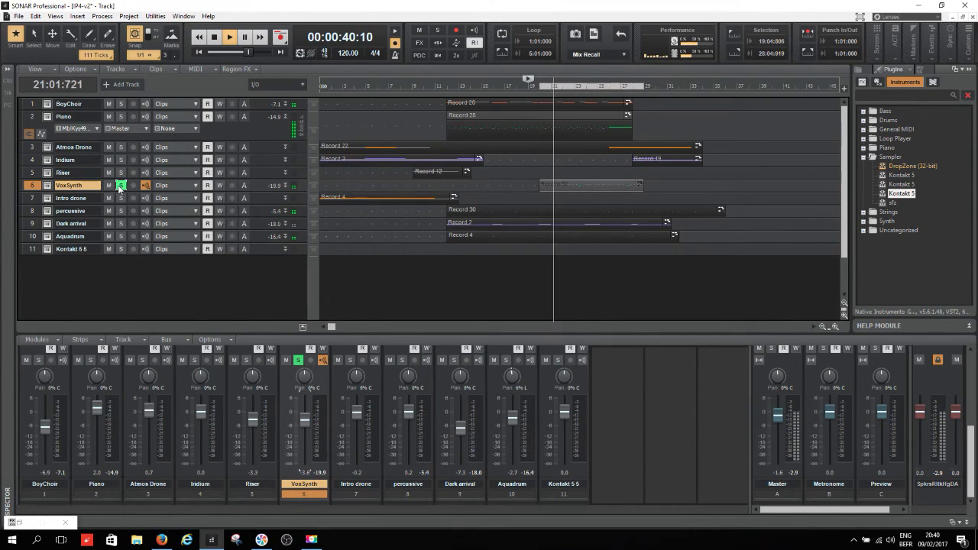
{"action": "left_click", "coordinate": [121, 185]}
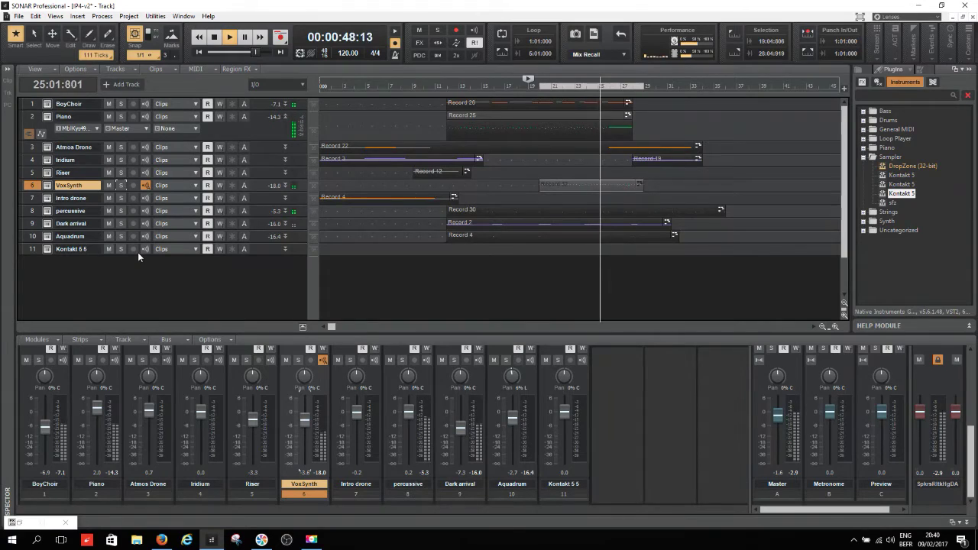
{"action": "key", "text": "space"}
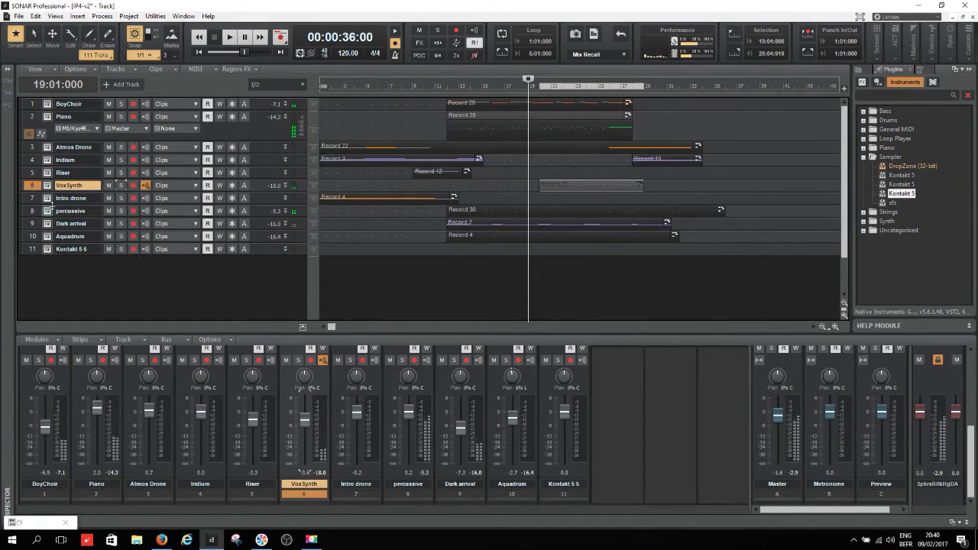
Step: Open the Intro drone track's Reactor Bubbles instrument, place it beside the track list, and return the playhead to the project start
{"action": "double_click", "coordinate": [78, 250]}
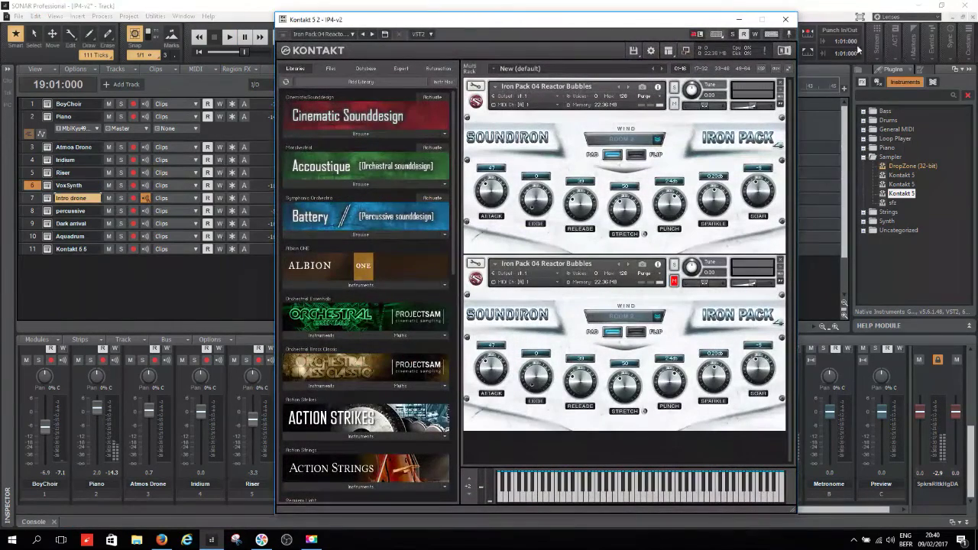
{"action": "left_click_drag", "start_coordinate": [703, 31], "coordinate": [787, 35]}
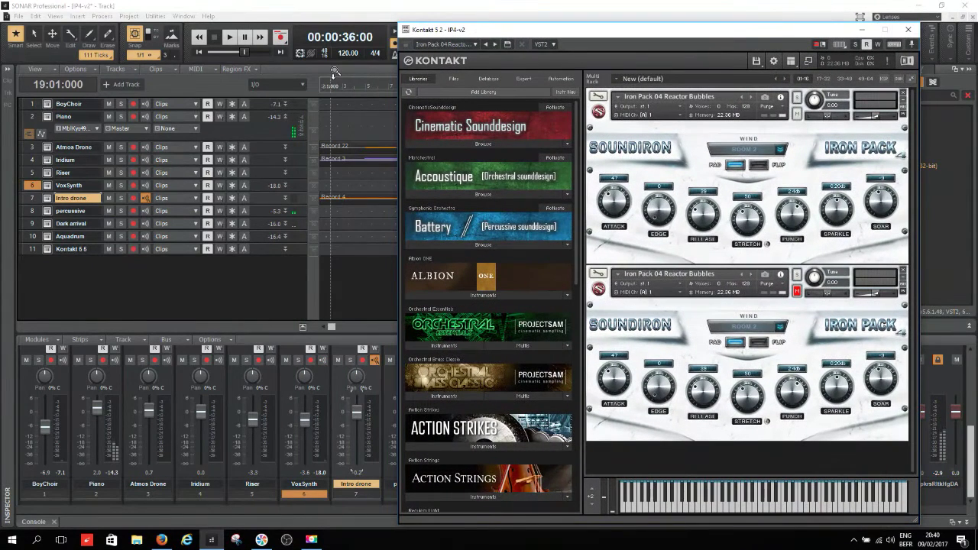
{"action": "left_click", "coordinate": [333, 91]}
{"action": "key", "text": "w"}
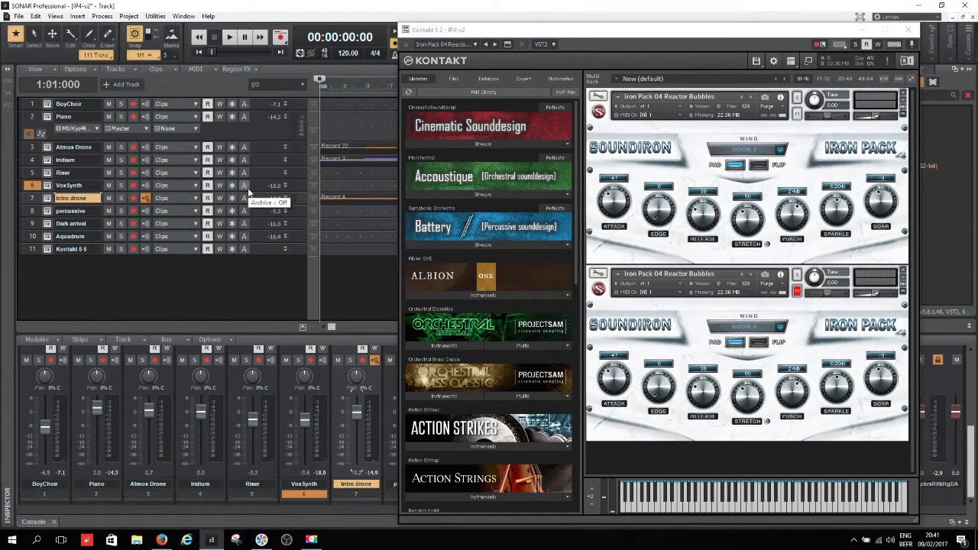
Step: View the Atmos Drone track's Crickutz patches, and reopen the Intro drone's Reactor Bubbles instrument to audition it, closing each instrument after use
{"action": "left_click", "coordinate": [73, 147]}
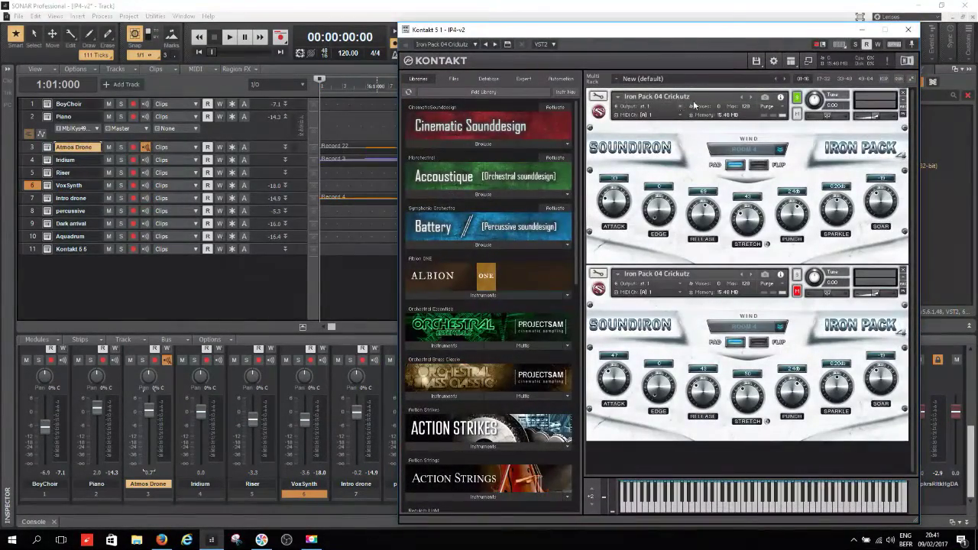
{"action": "left_click", "coordinate": [908, 30]}
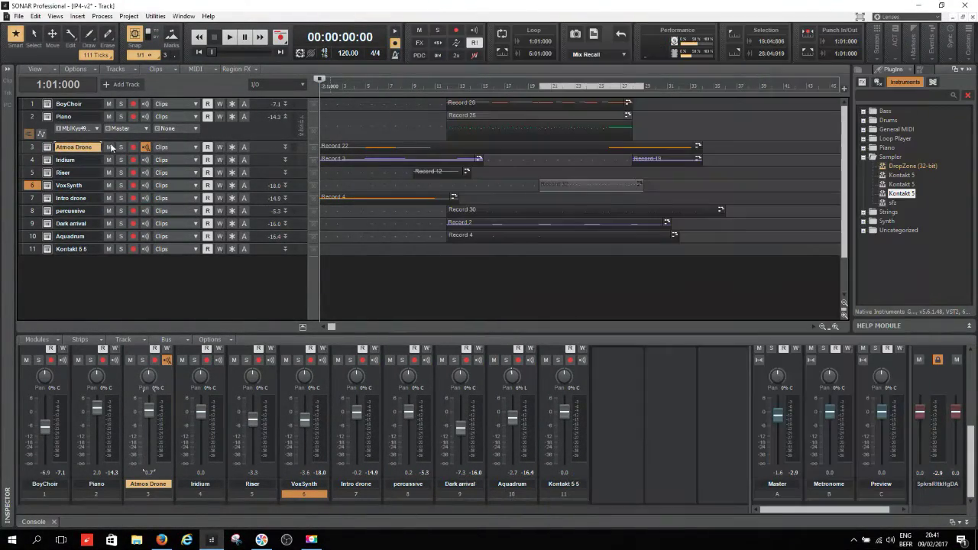
{"action": "left_click", "coordinate": [49, 199]}
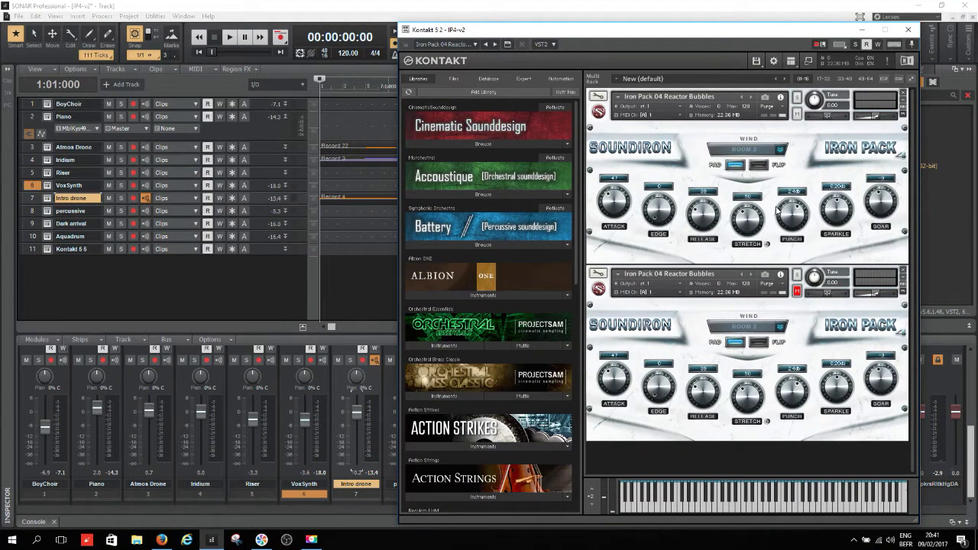
{"action": "left_click", "coordinate": [908, 29]}
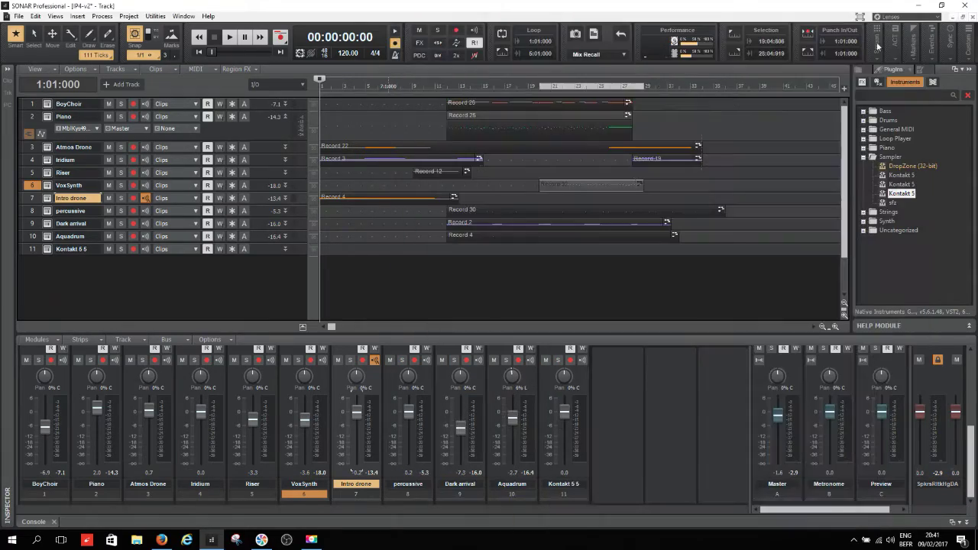
Step: Open the percussive track's Kontakt instrument, audition its lower and upper Grungebird patches by soloing each, and minimize it
{"action": "left_click", "coordinate": [48, 211]}
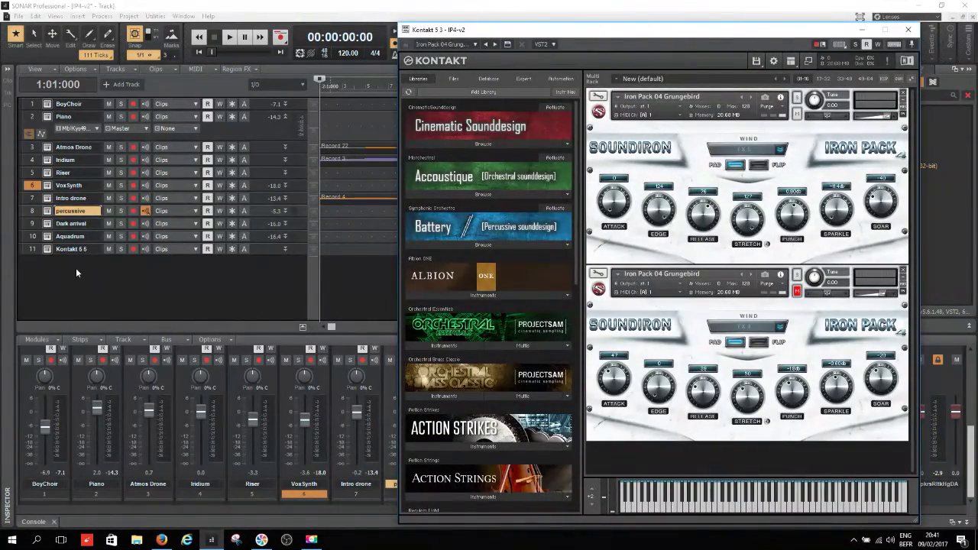
{"action": "left_click_drag", "start_coordinate": [711, 37], "coordinate": [226, 17]}
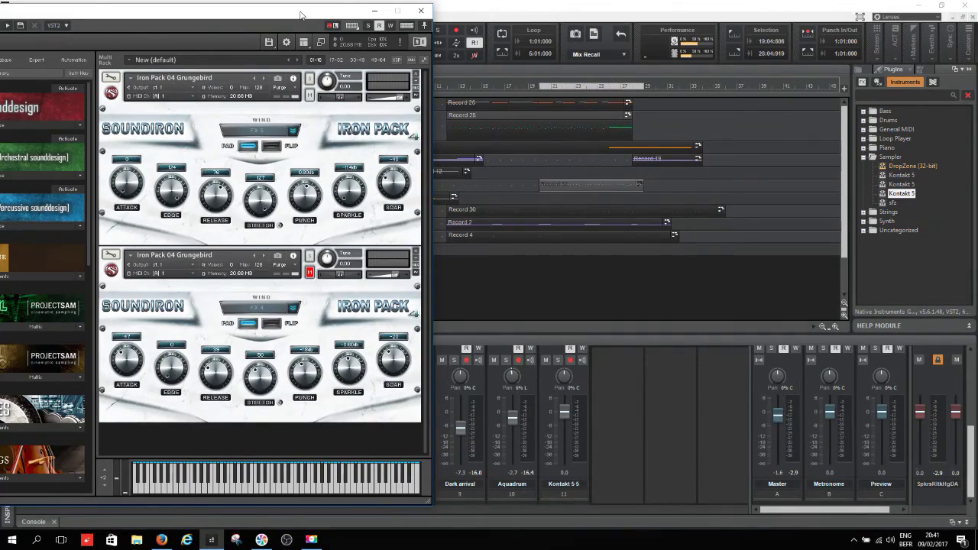
{"action": "left_click_drag", "start_coordinate": [300, 15], "coordinate": [765, 14]}
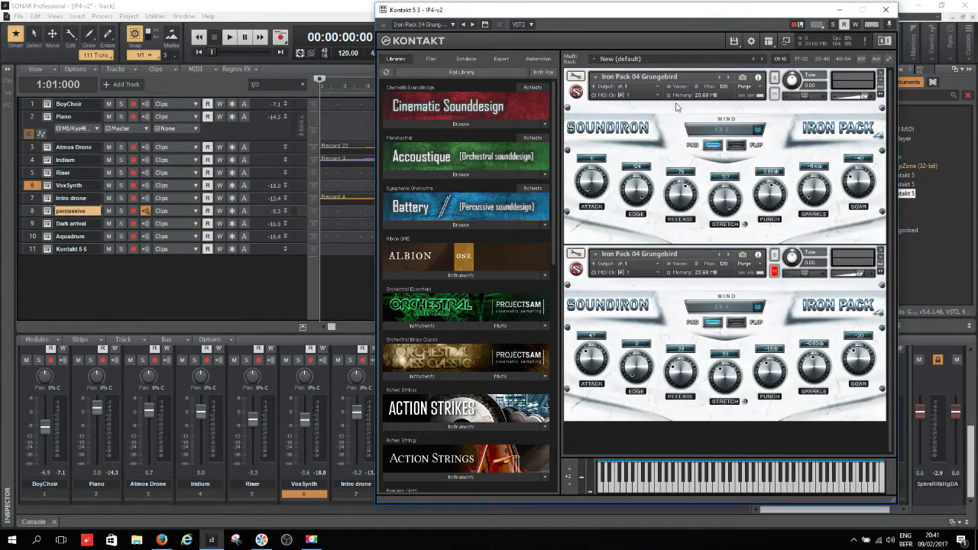
{"action": "left_click", "coordinate": [773, 258]}
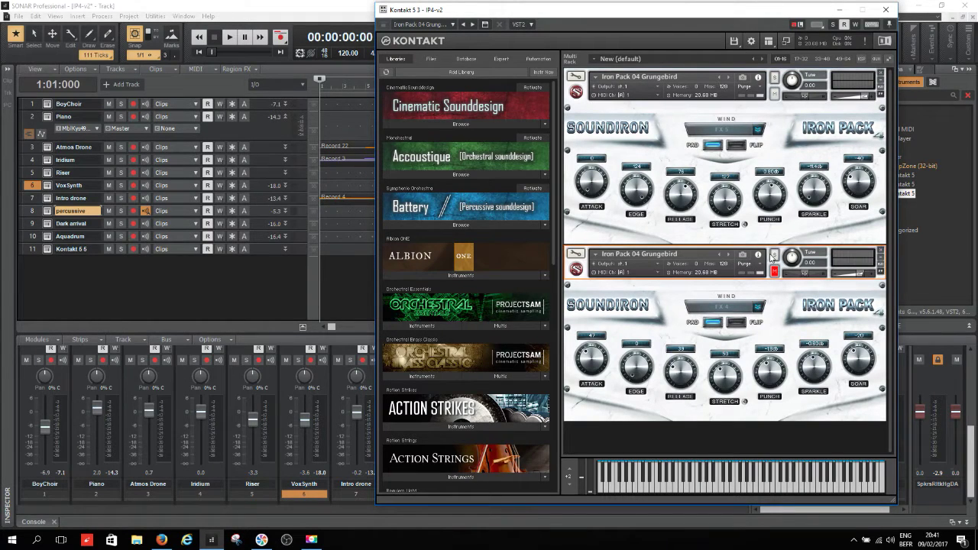
{"action": "left_click", "coordinate": [775, 254]}
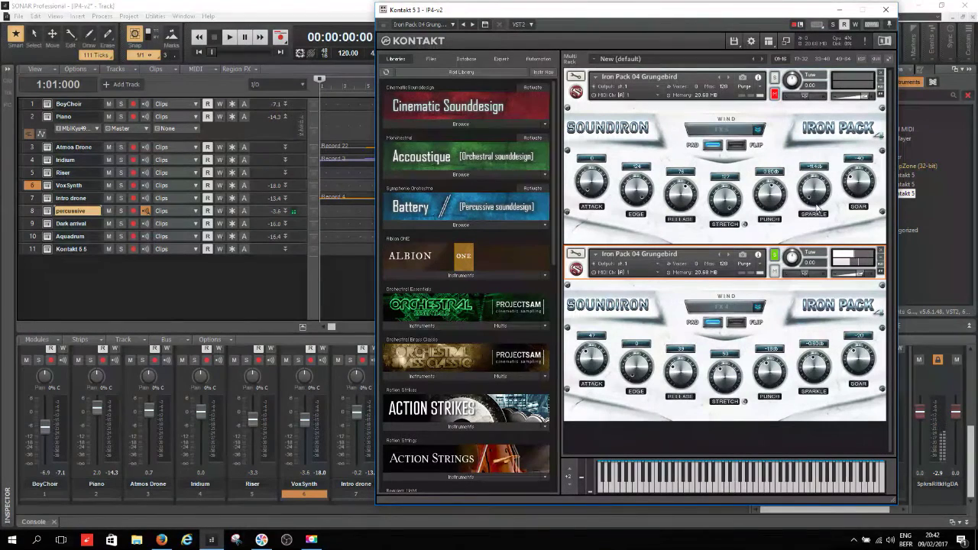
{"action": "left_click", "coordinate": [775, 77]}
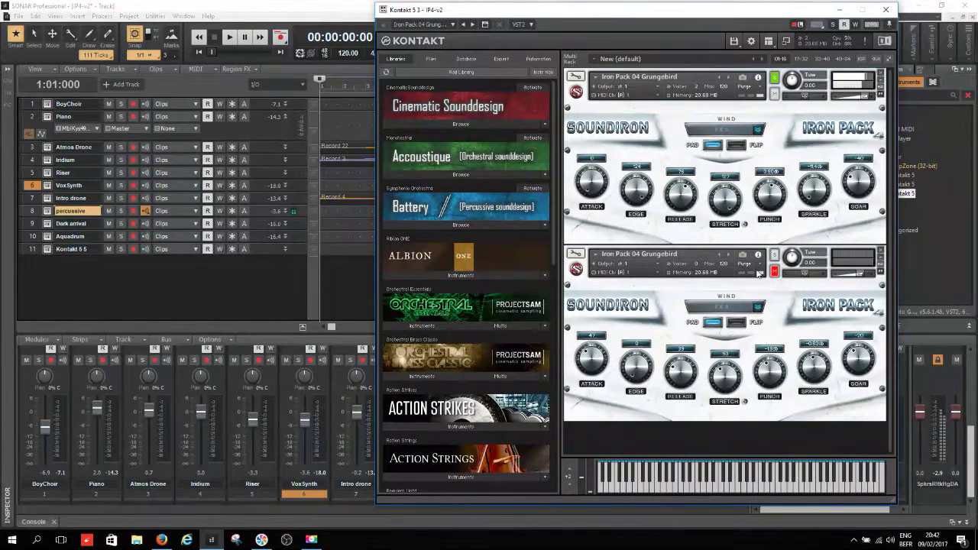
{"action": "left_click", "coordinate": [838, 11]}
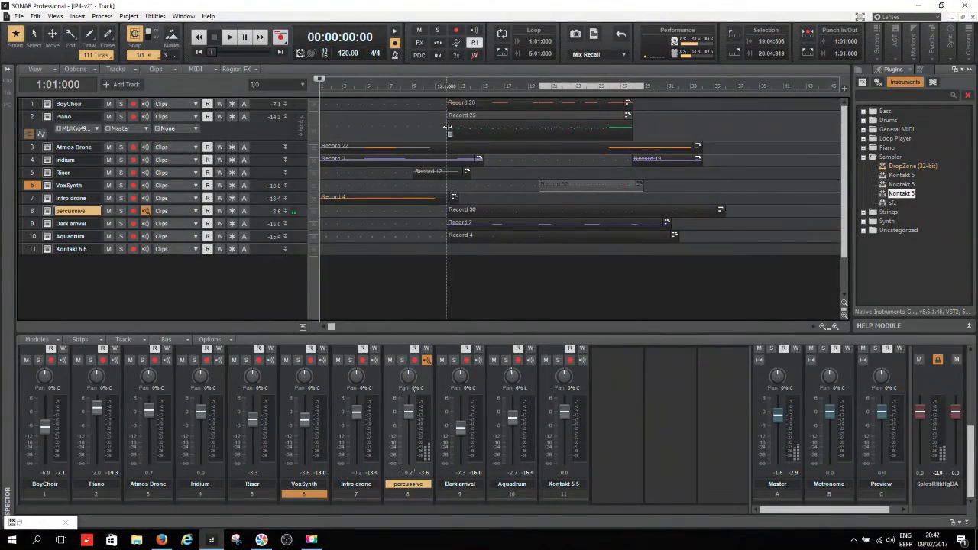
Step: Play the project from measure 11, toggling the percussive track's solo to compare it with the mix, and stop playback with solo off
{"action": "left_click", "coordinate": [438, 89]}
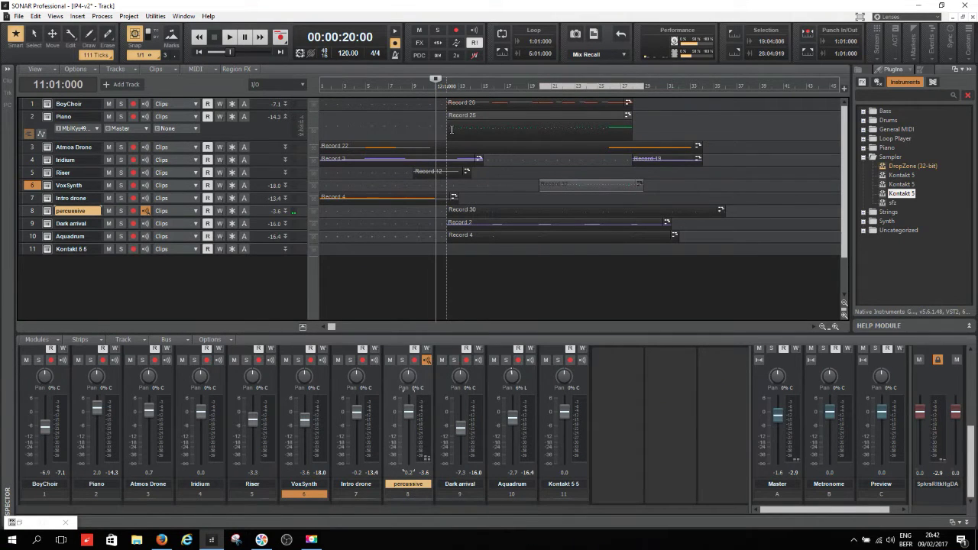
{"action": "key", "text": "space"}
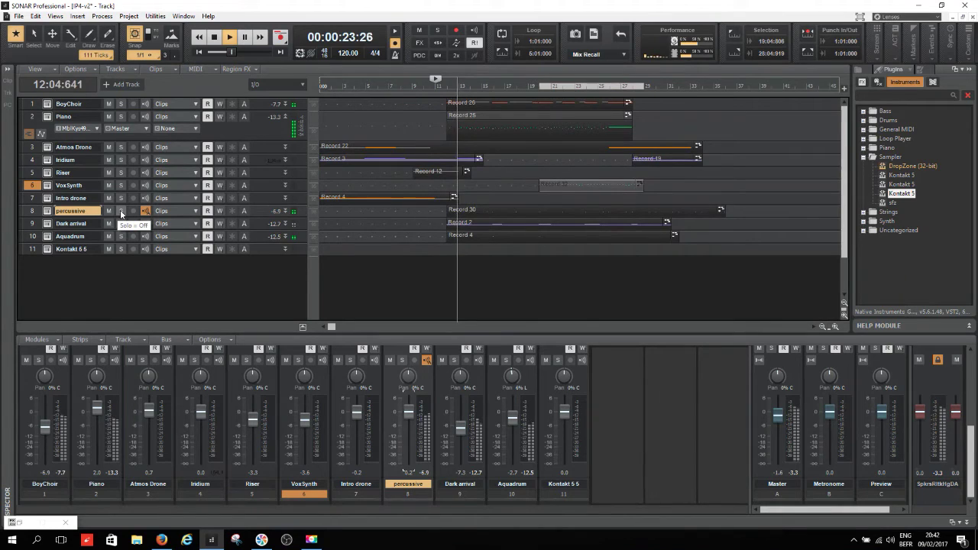
{"action": "left_click", "coordinate": [120, 211]}
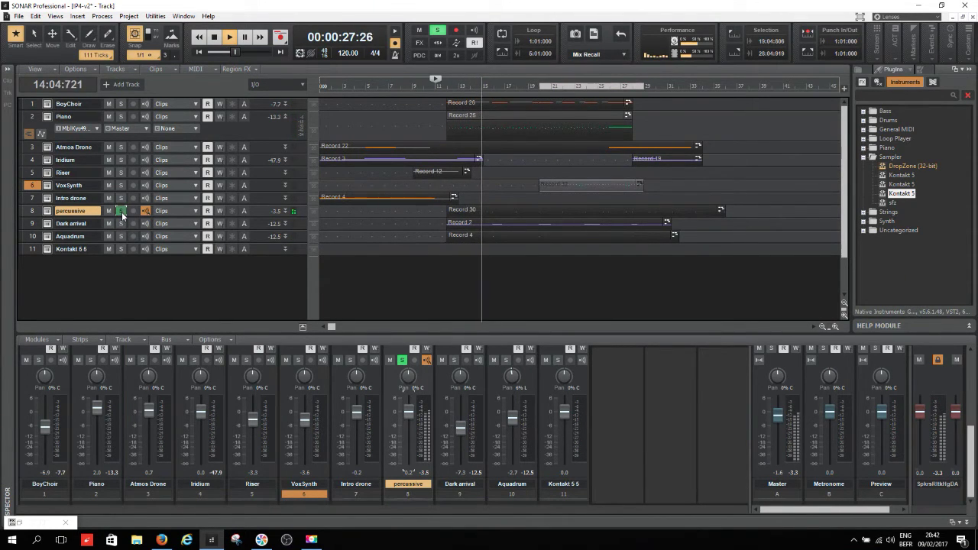
{"action": "left_click", "coordinate": [121, 211]}
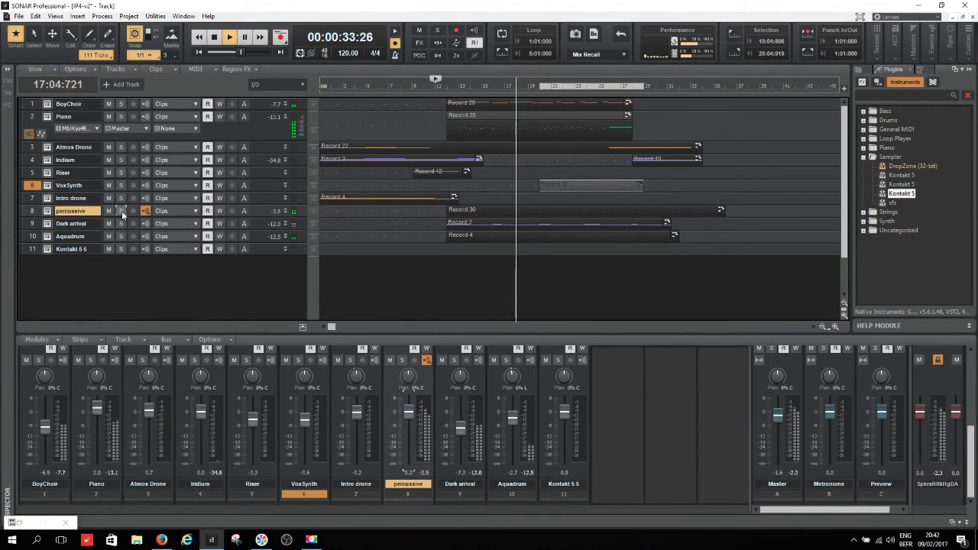
{"action": "left_click", "coordinate": [121, 211]}
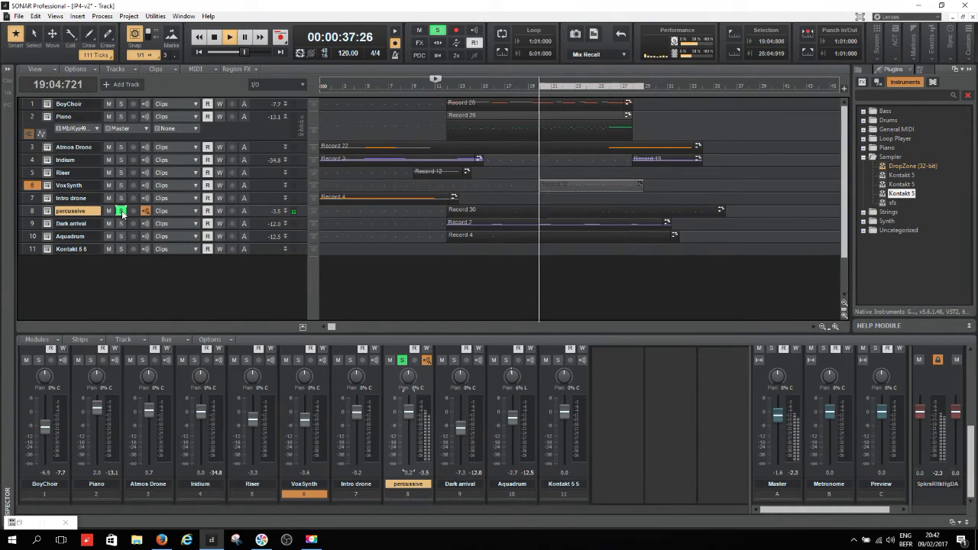
{"action": "key", "text": "space"}
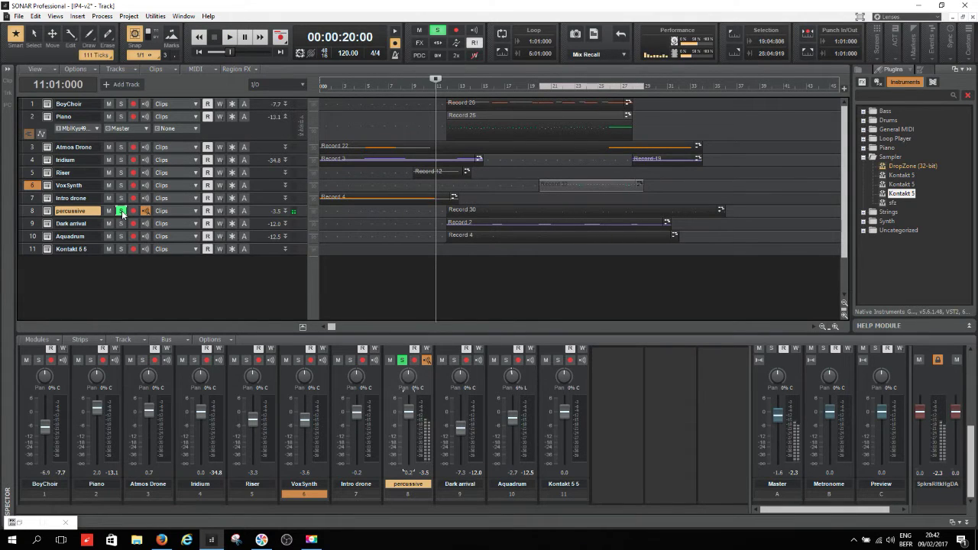
{"action": "left_click", "coordinate": [121, 211]}
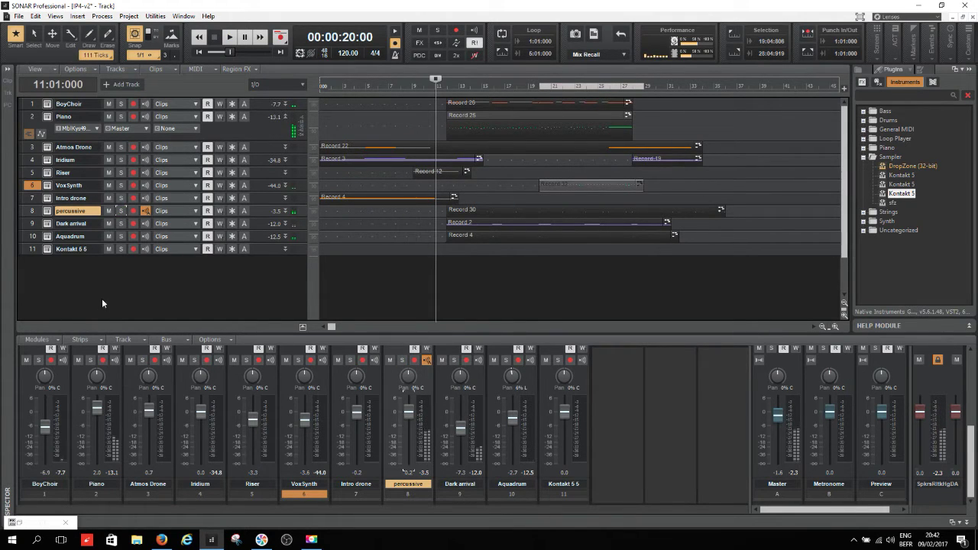
Step: View the percussive track's Grungebird patches and the Dark arrival track's Dark Arrival patches, closing each Kontakt instrument after use
{"action": "left_click", "coordinate": [46, 211]}
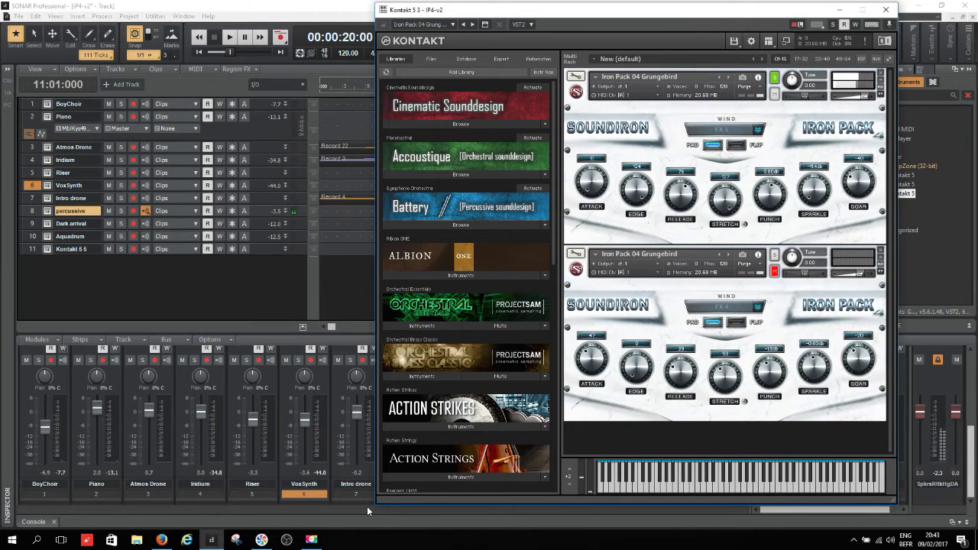
{"action": "left_click", "coordinate": [886, 9]}
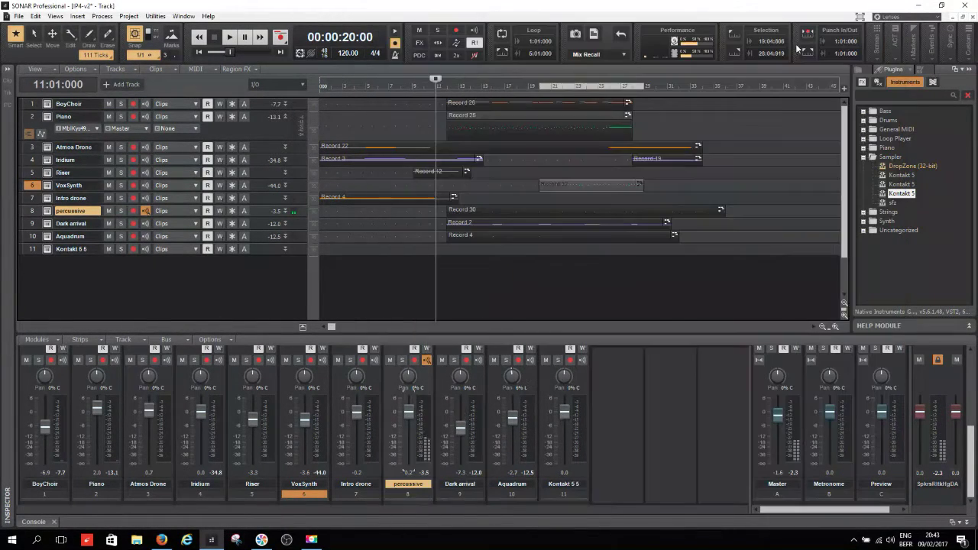
{"action": "key", "text": "Down"}
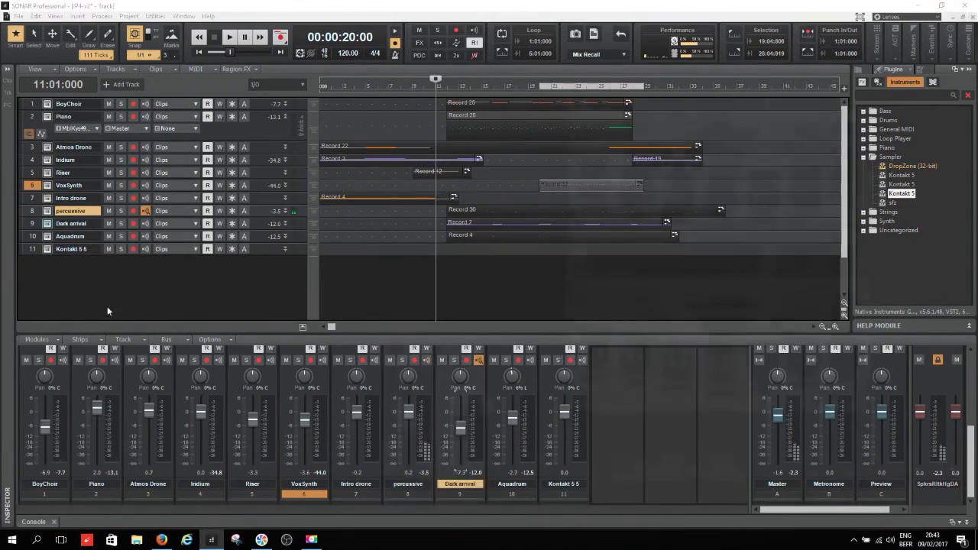
{"action": "left_click", "coordinate": [145, 223]}
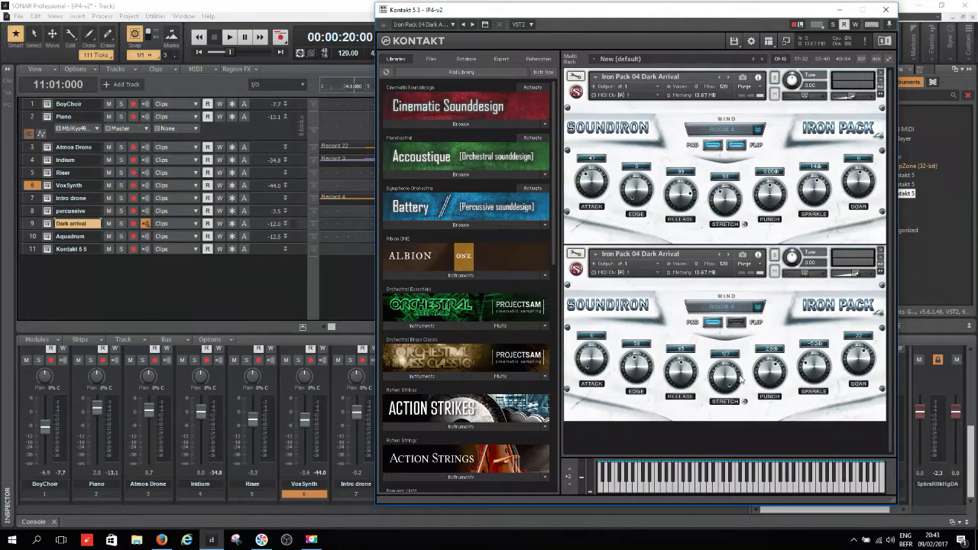
{"action": "left_click", "coordinate": [326, 88]}
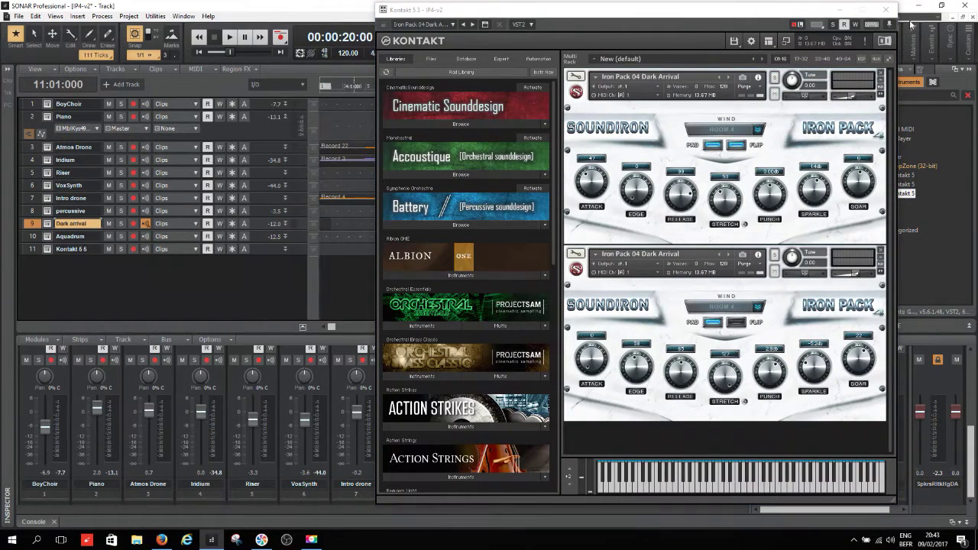
{"action": "left_click", "coordinate": [885, 9]}
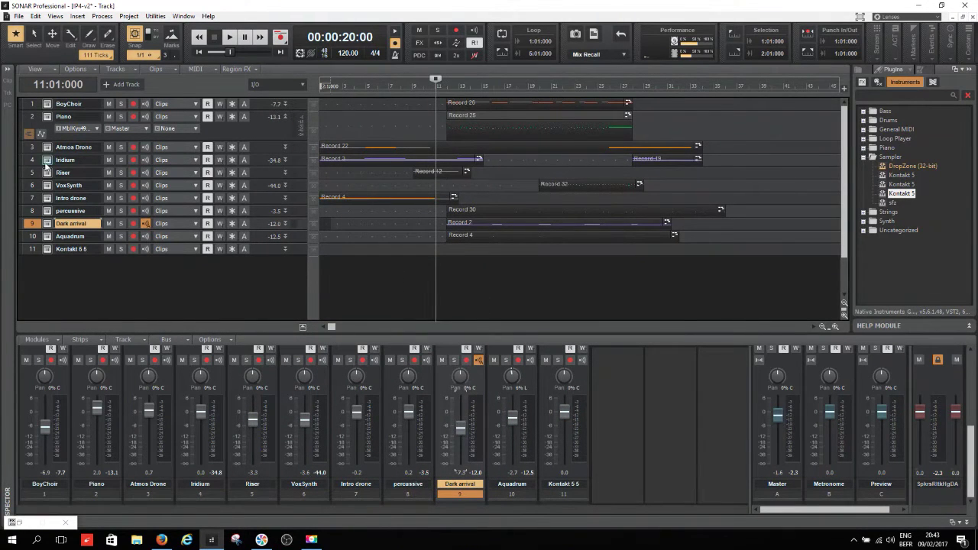
Step: Solo the Dark arrival track and play it from measure 11 while viewing its Kontakt instrument, stopping playback and removing the solo at the end
{"action": "left_click", "coordinate": [121, 223]}
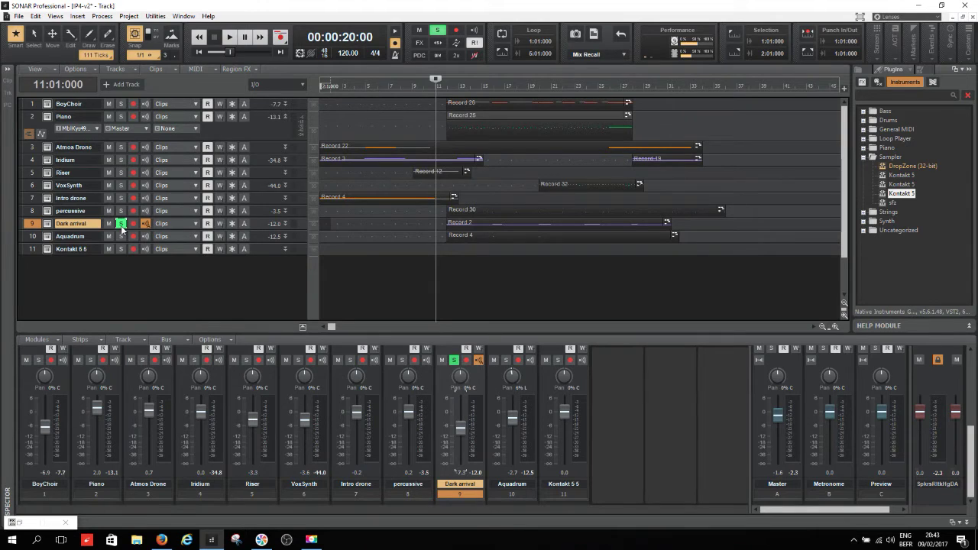
{"action": "key", "text": "space"}
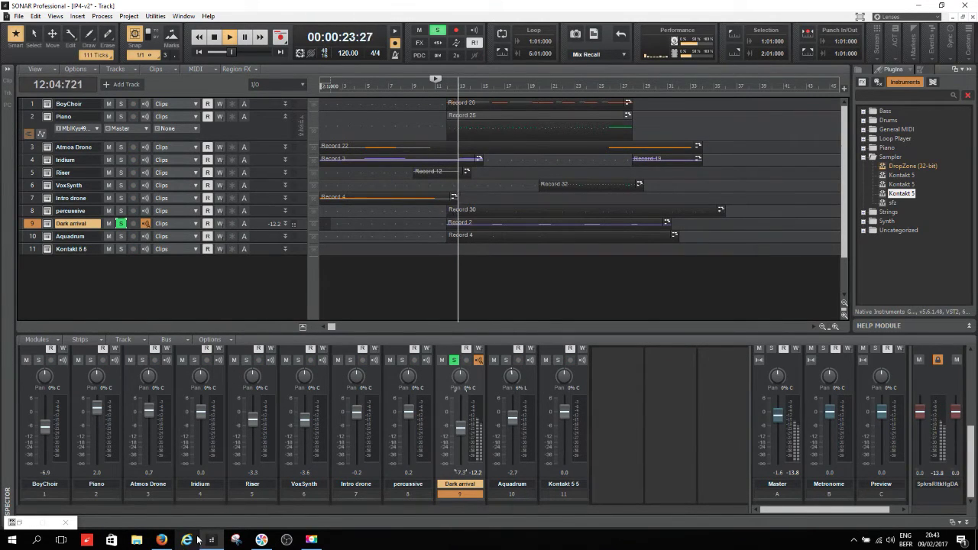
{"action": "mouse_move", "coordinate": [214, 540]}
{"action": "left_click", "coordinate": [214, 495]}
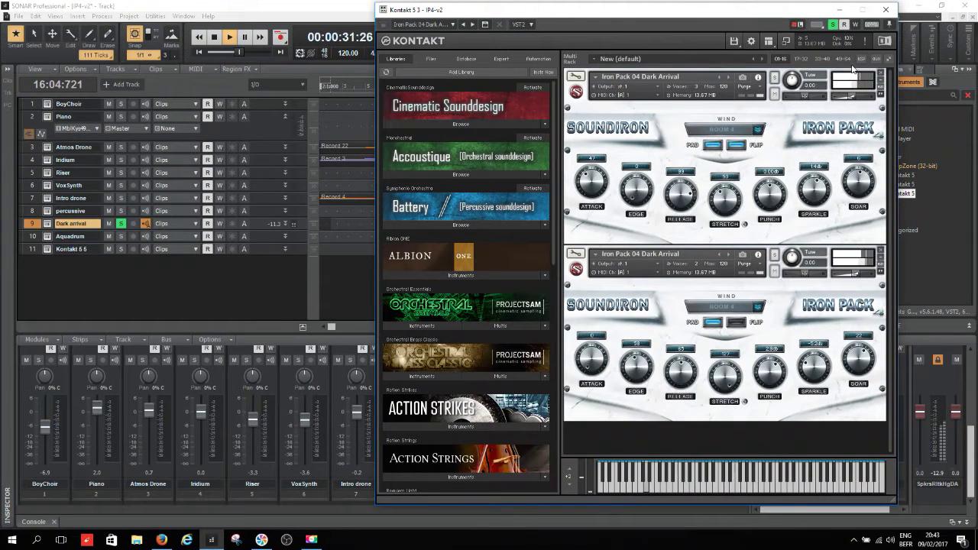
{"action": "left_click", "coordinate": [886, 10]}
{"action": "key", "text": "space"}
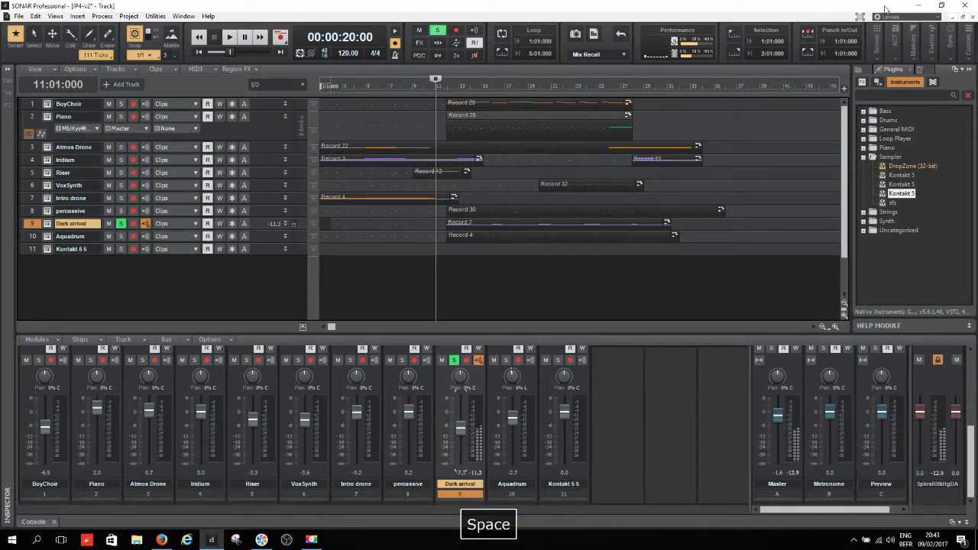
{"action": "left_click", "coordinate": [120, 224]}
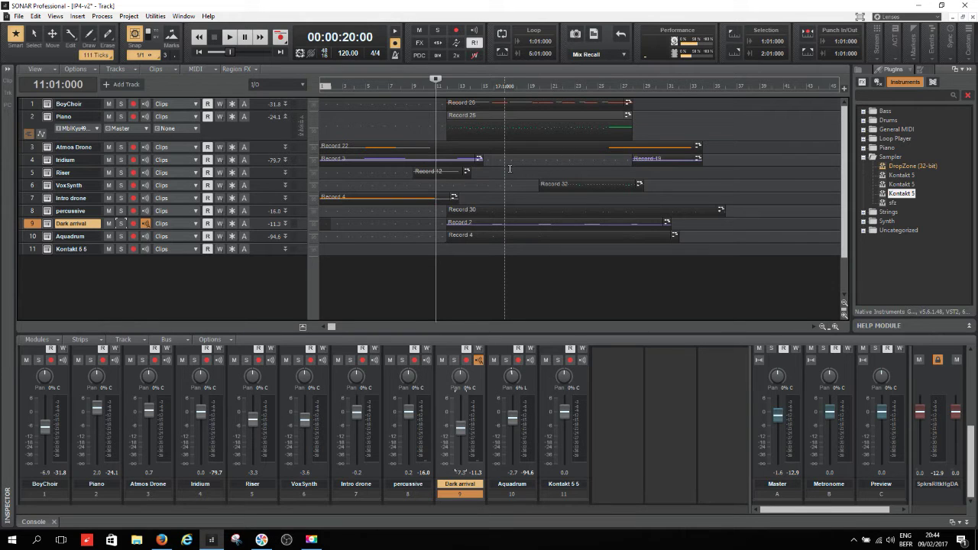
Step: Replay the full mix from measure 11, briefly soloing the Dark arrival track to hear it alone, and stop playback
{"action": "key", "text": "space"}
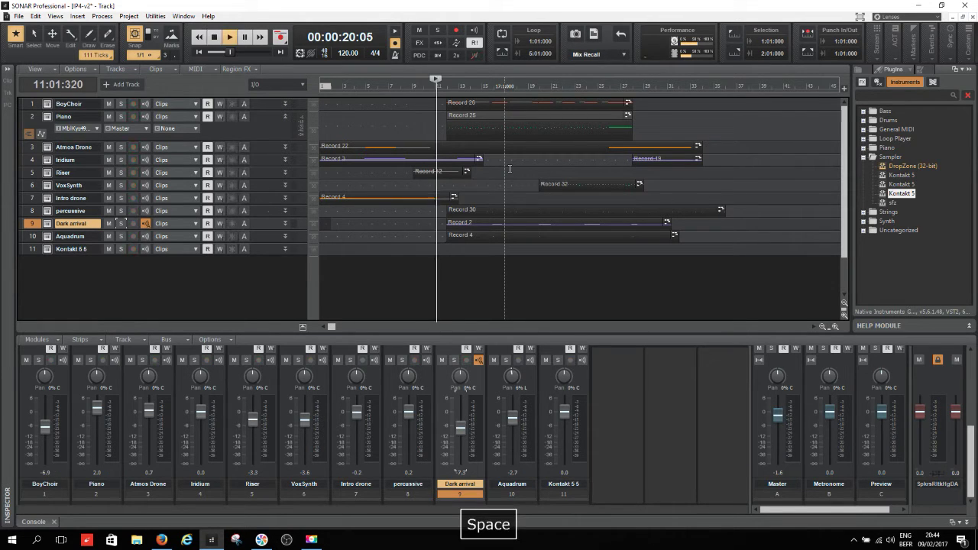
{"action": "left_click", "coordinate": [120, 224]}
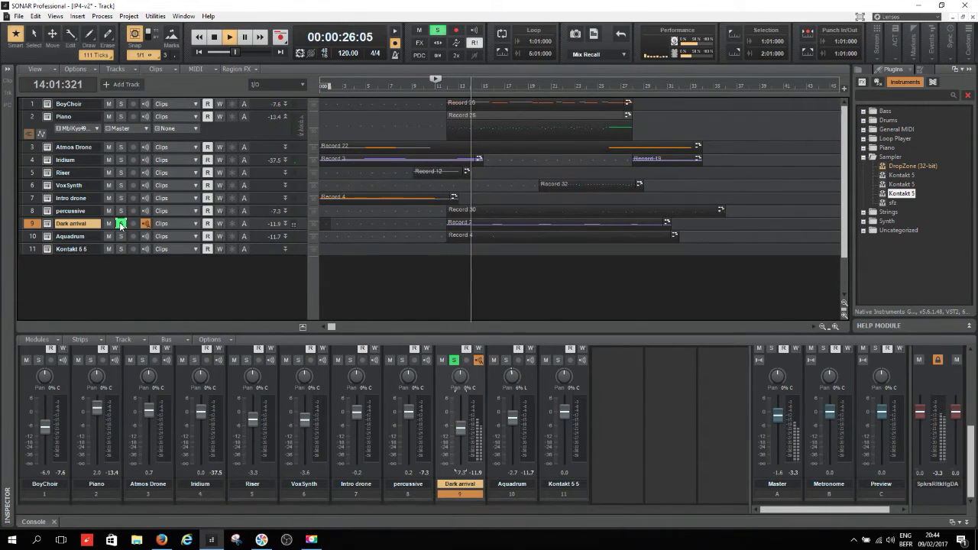
{"action": "left_click", "coordinate": [120, 224]}
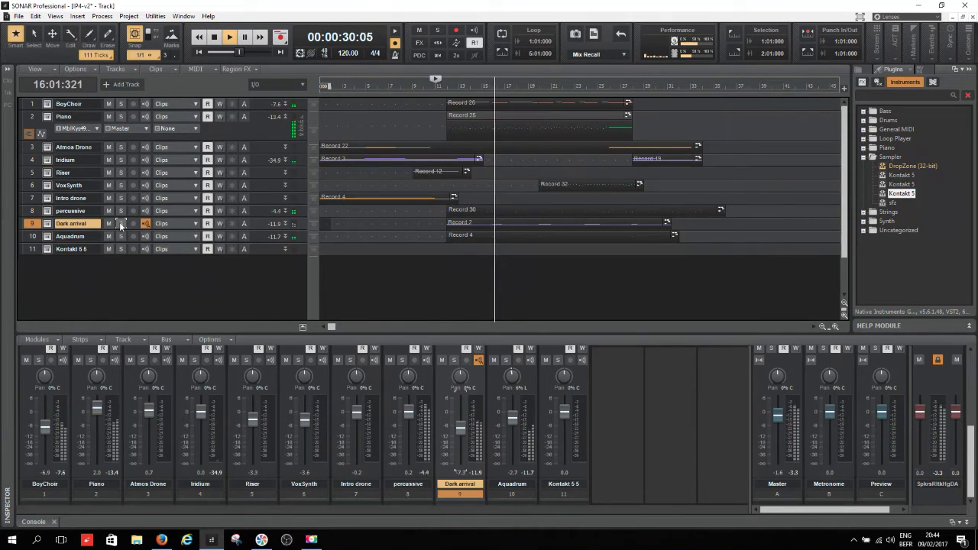
{"action": "key", "text": "space"}
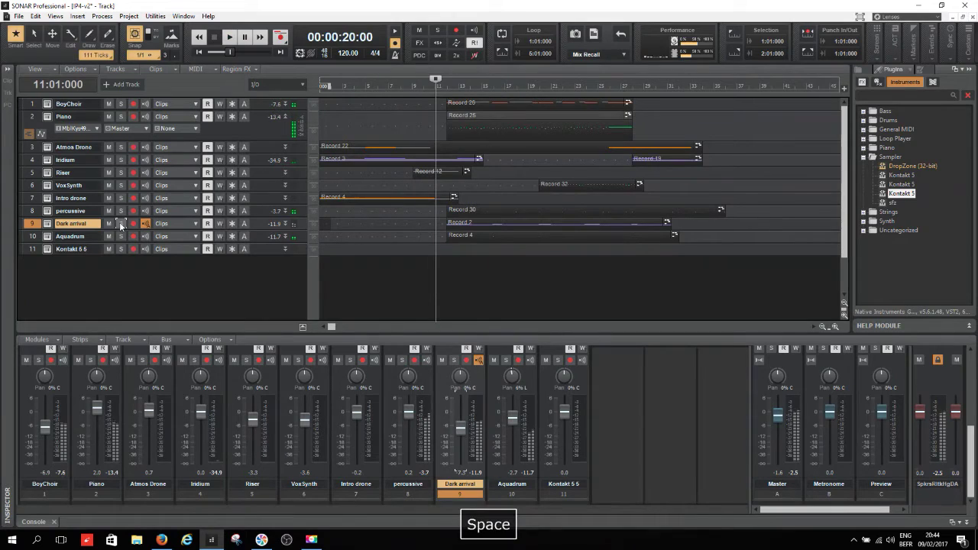
Step: Open the Aquadrum track's Kontakt instrument and add a second Iron Pack 04 Aquapurgatory patch from the Accoustique library
{"action": "left_click", "coordinate": [48, 237]}
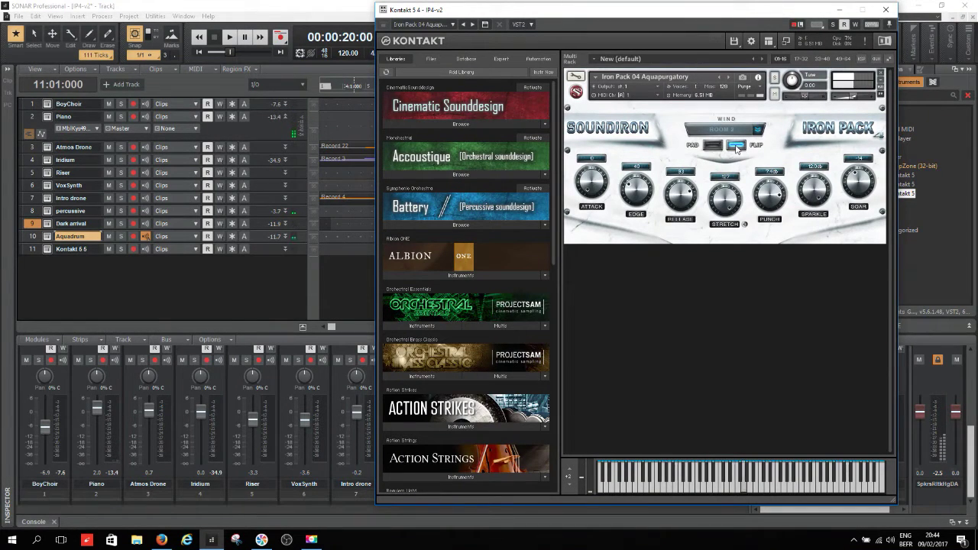
{"action": "left_click", "coordinate": [462, 125]}
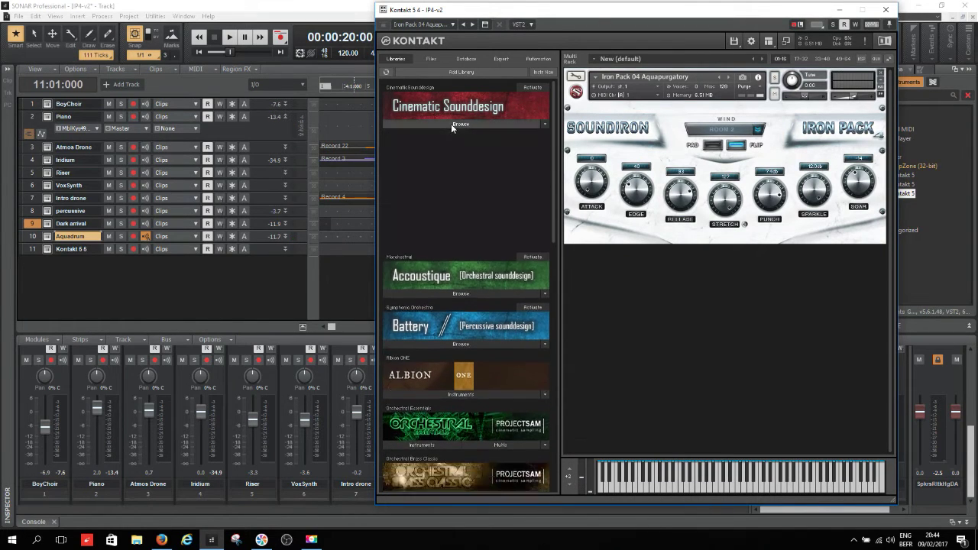
{"action": "left_click", "coordinate": [451, 124]}
{"action": "left_click", "coordinate": [462, 175]}
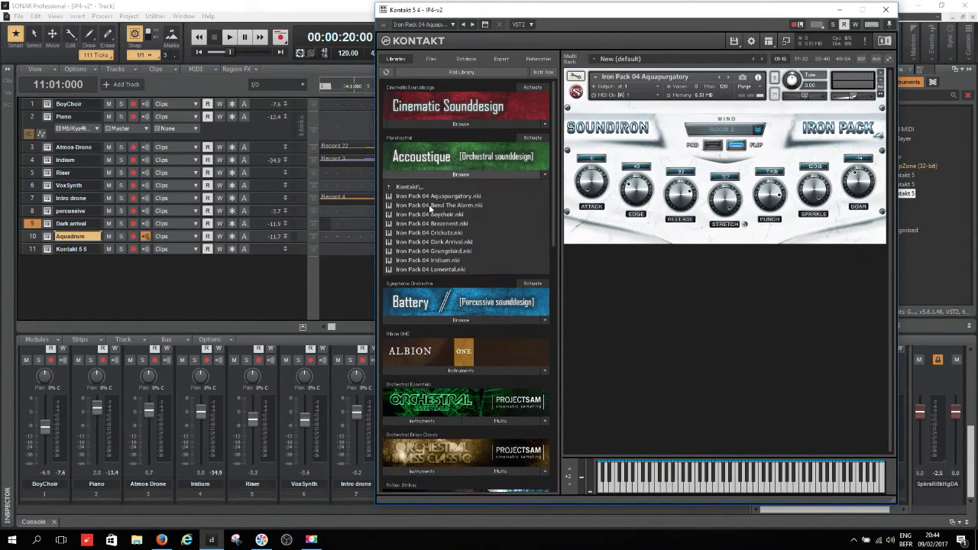
{"action": "left_click_drag", "start_coordinate": [516, 239], "coordinate": [650, 321]}
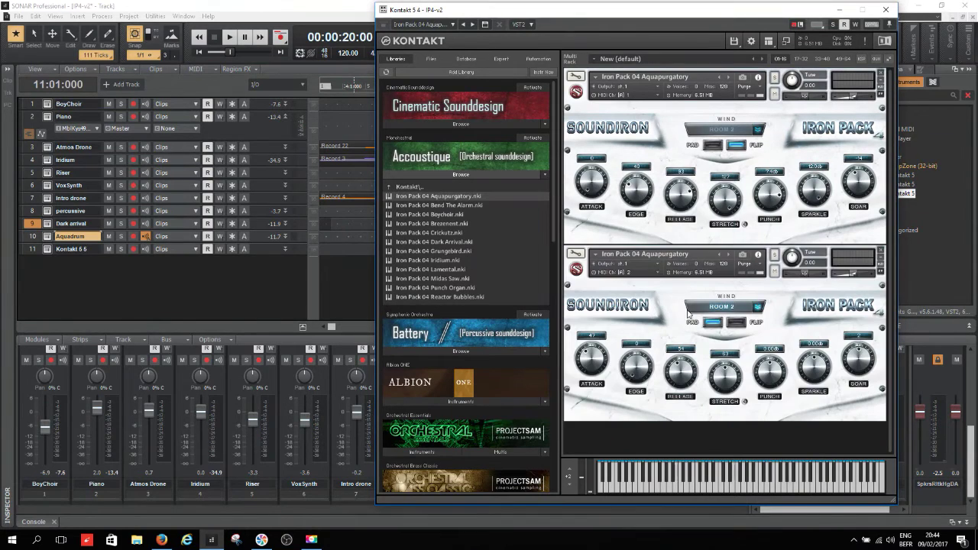
Step: Set the added lower Aquapurgatory patch's MIDI channel to 1 on Port A
{"action": "left_click", "coordinate": [625, 272]}
{"action": "mouse_move", "coordinate": [647, 294]}
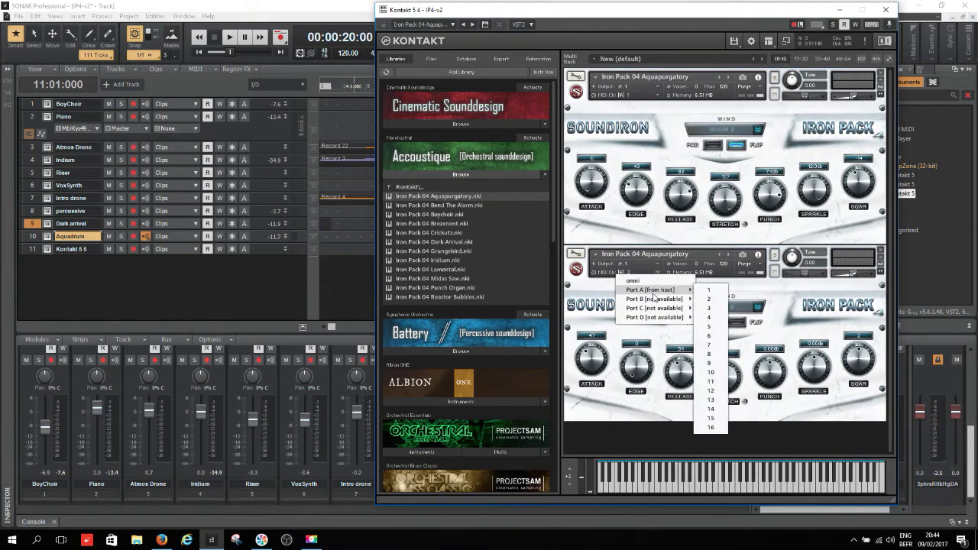
{"action": "left_click", "coordinate": [703, 295]}
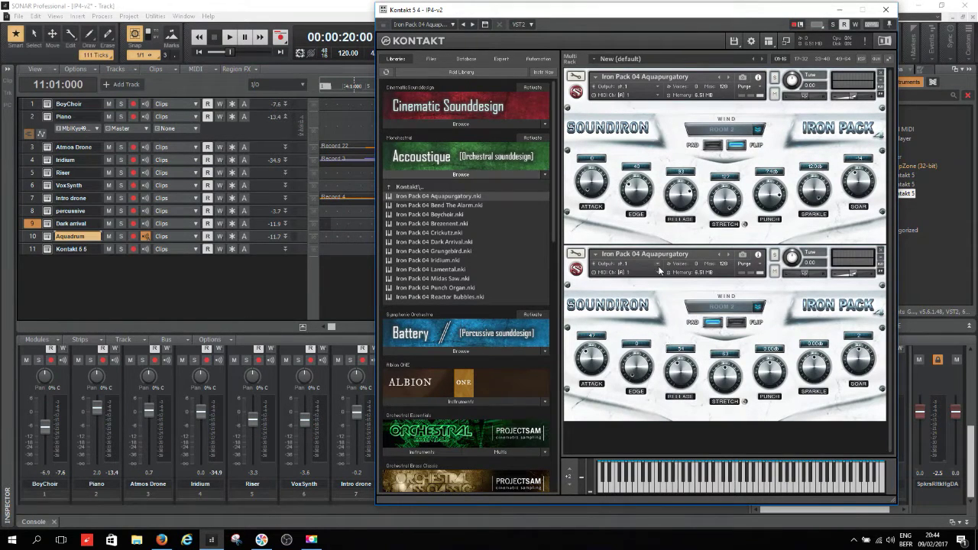
Step: Audition the lower and upper Aquapurgatory patches by soloing each, and close the Kontakt instrument
{"action": "left_click", "coordinate": [776, 256]}
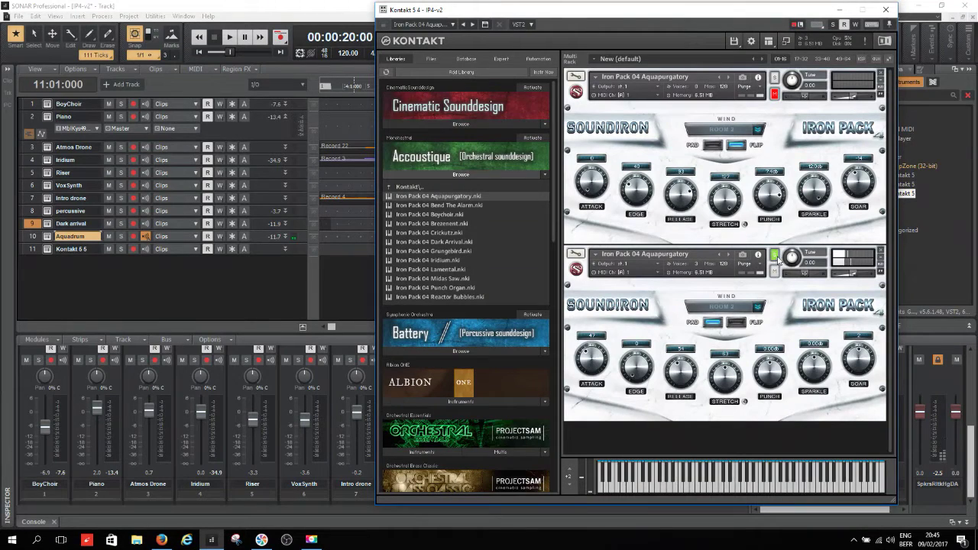
{"action": "left_click", "coordinate": [774, 78]}
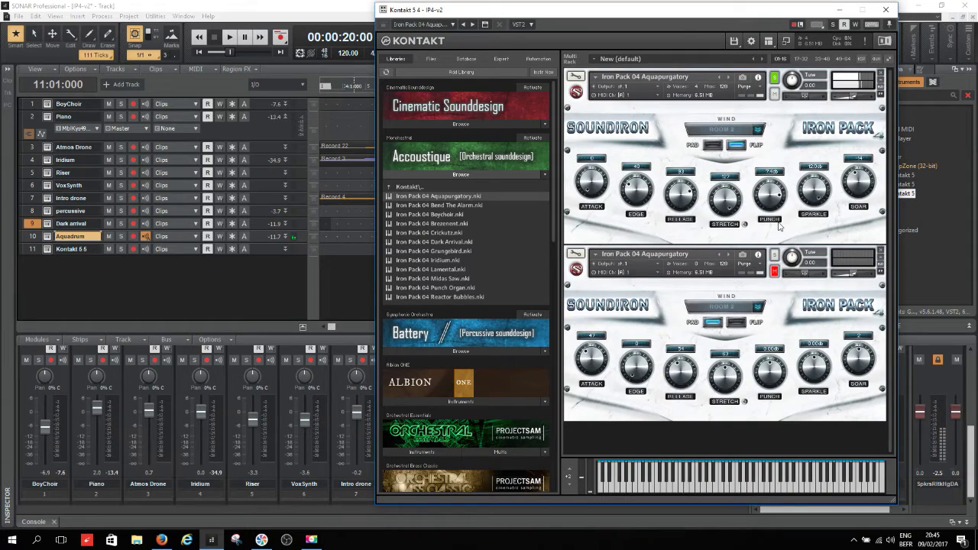
{"action": "left_click", "coordinate": [886, 10]}
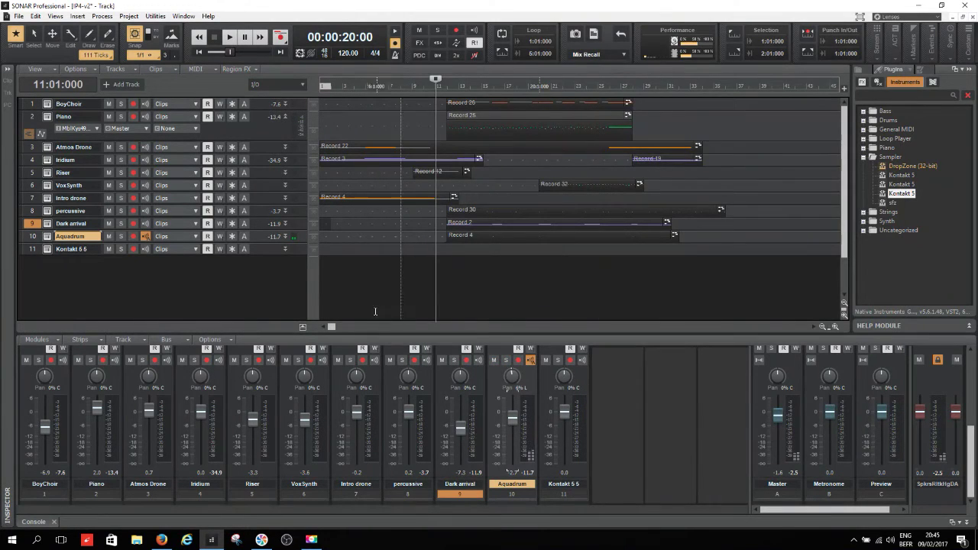
Step: Play the mix from measure 11, briefly solo the Aquadrum track, and enlarge its height in the track list during playback
{"action": "key", "text": "space"}
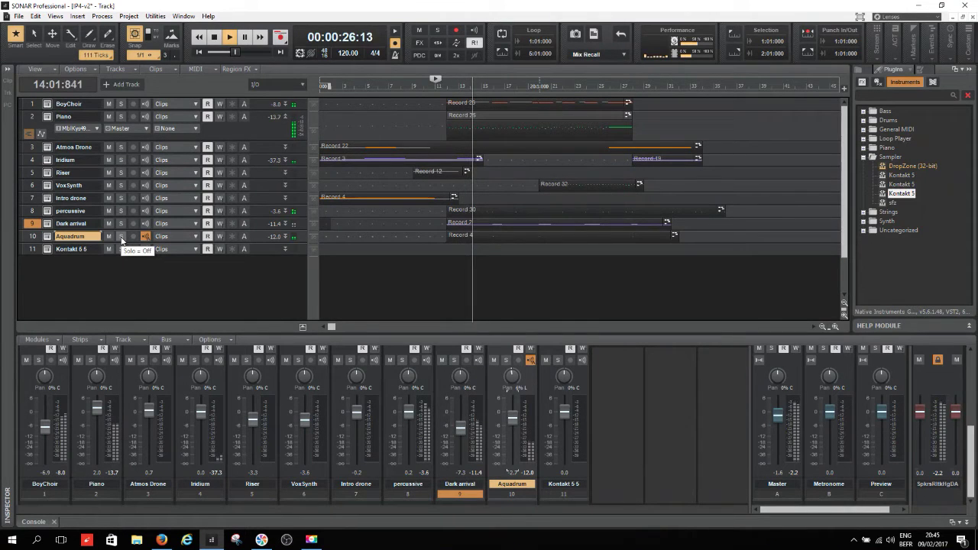
{"action": "left_click", "coordinate": [121, 237]}
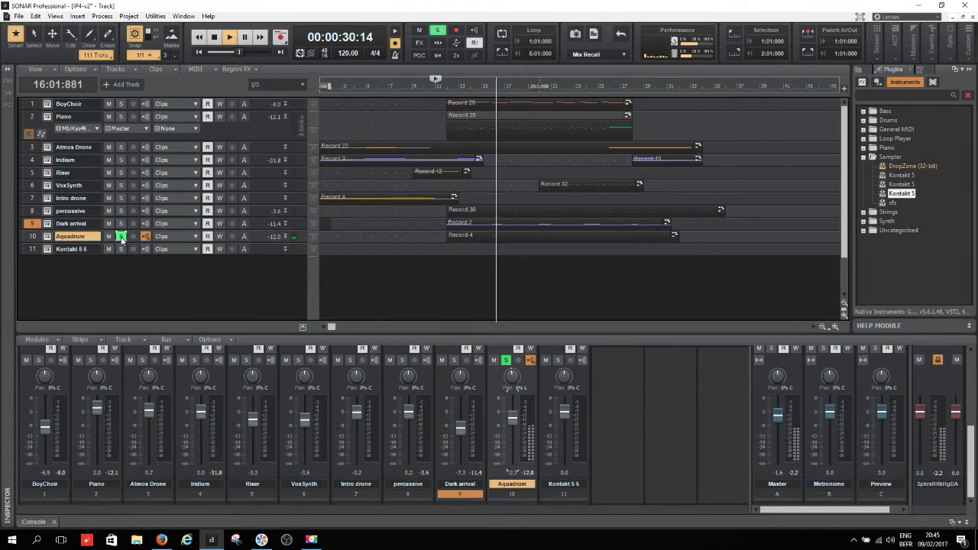
{"action": "left_click", "coordinate": [121, 237]}
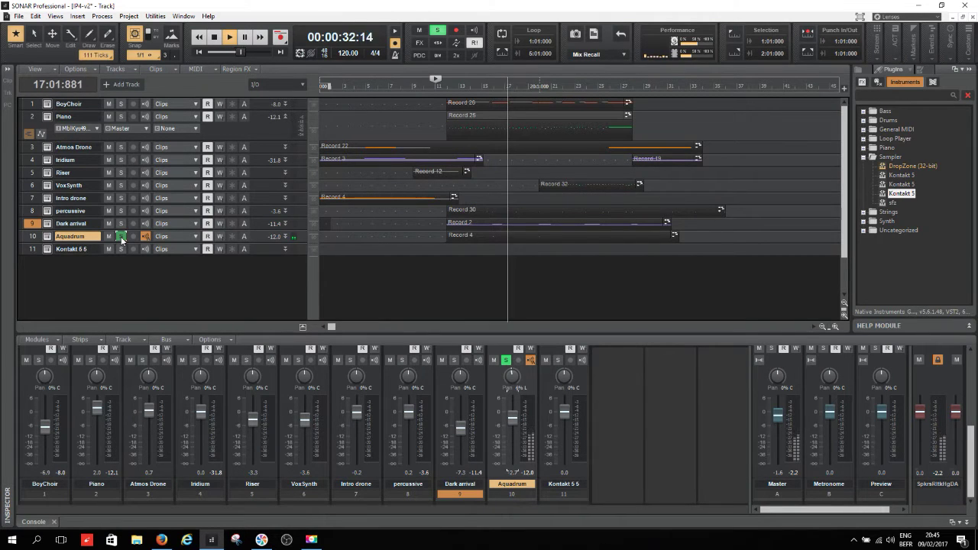
{"action": "left_click_drag", "start_coordinate": [259, 245], "coordinate": [260, 287]}
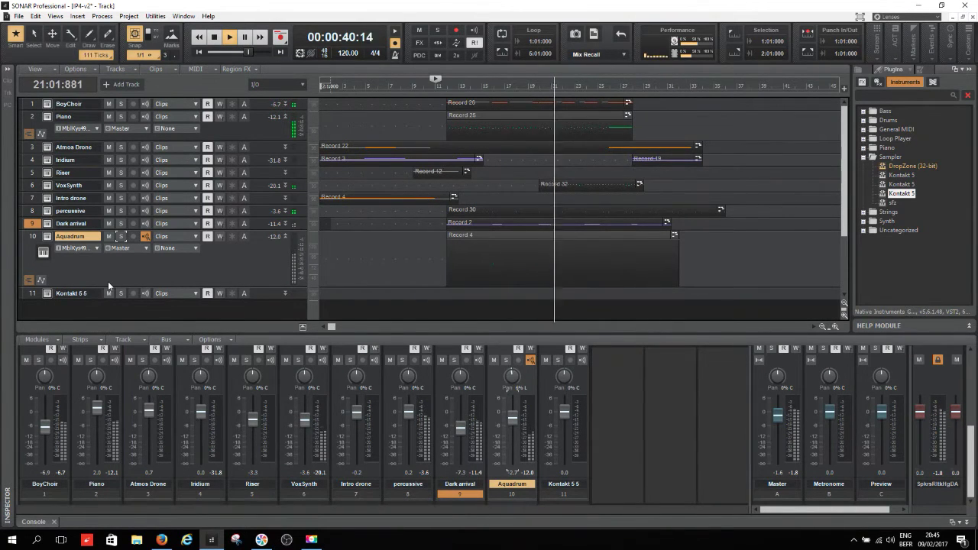
Step: Stop playback and collapse the Aquadrum track to a single-row height in the track list
{"action": "key", "text": "space"}
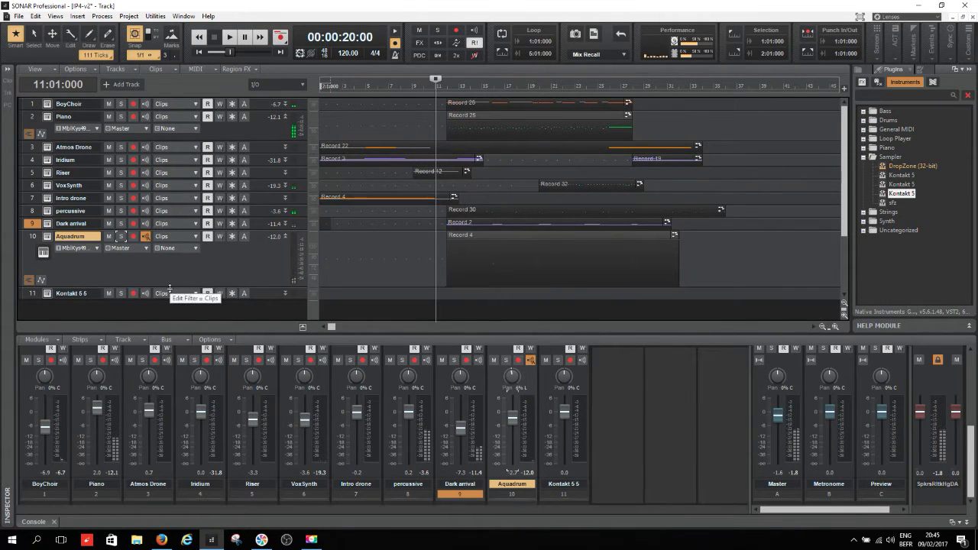
{"action": "left_click_drag", "start_coordinate": [168, 288], "coordinate": [159, 242]}
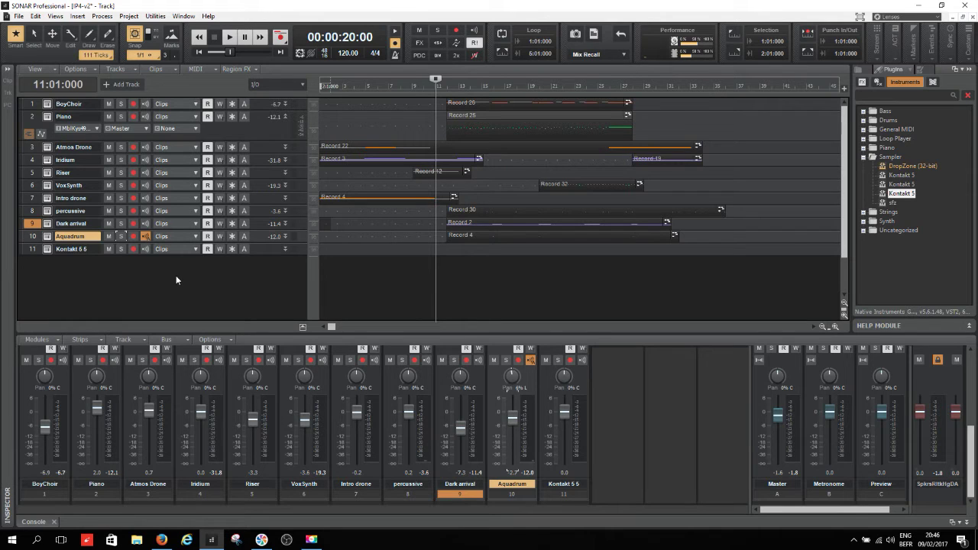
Step: Open the Kontakt 5 5 track's instrument, expand the Accoustique library, and audition the Aquapurgatory, Bend The Alarm, Boychoir and Brezenent patches
{"action": "left_click", "coordinate": [46, 250]}
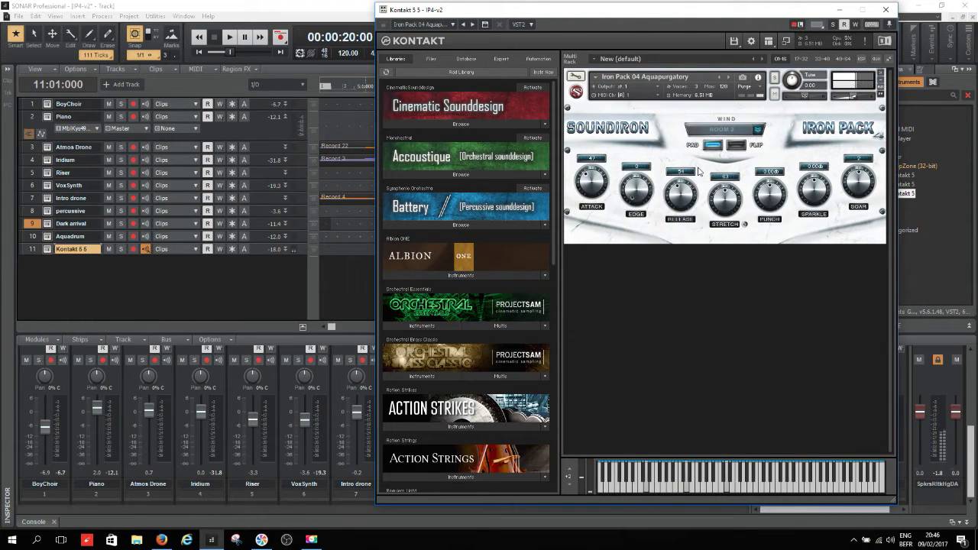
{"action": "left_click", "coordinate": [728, 77]}
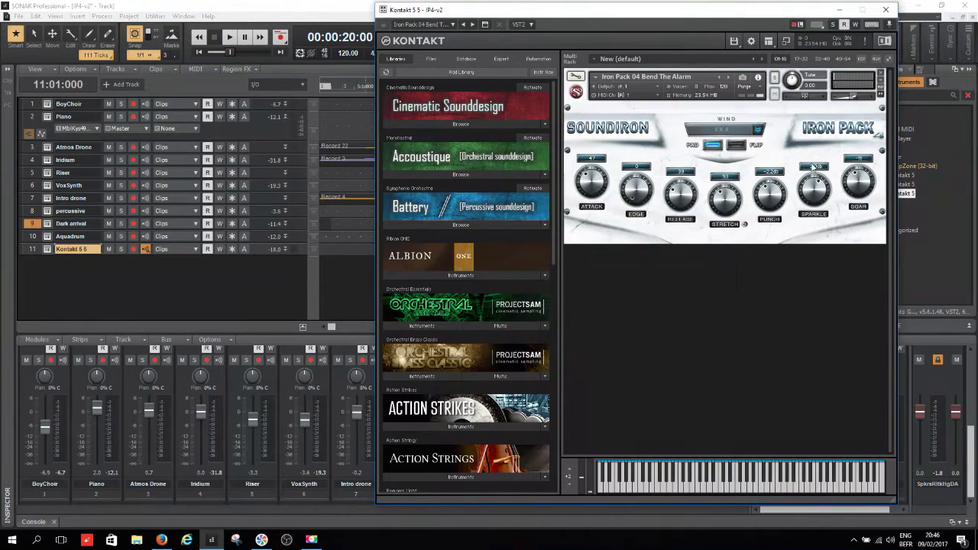
{"action": "left_click", "coordinate": [461, 176]}
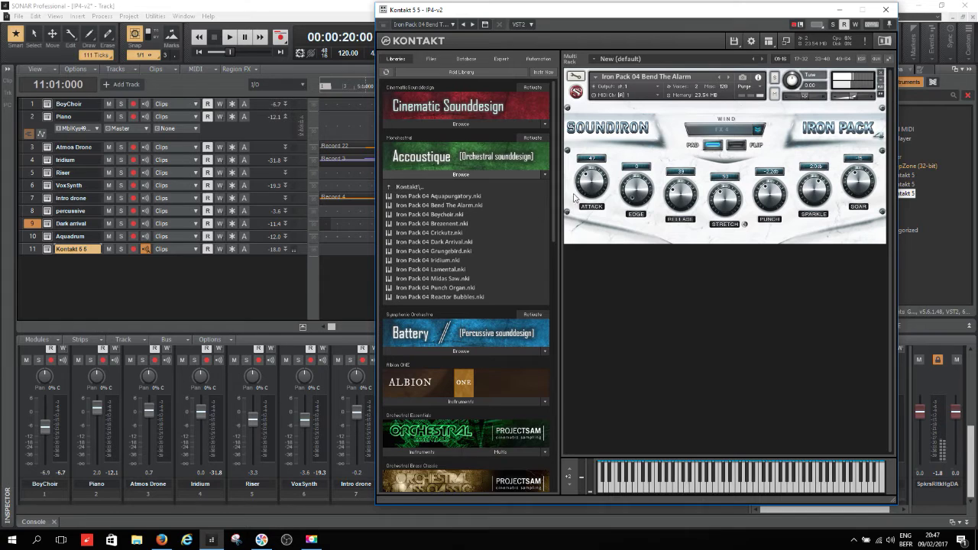
{"action": "left_click", "coordinate": [729, 78]}
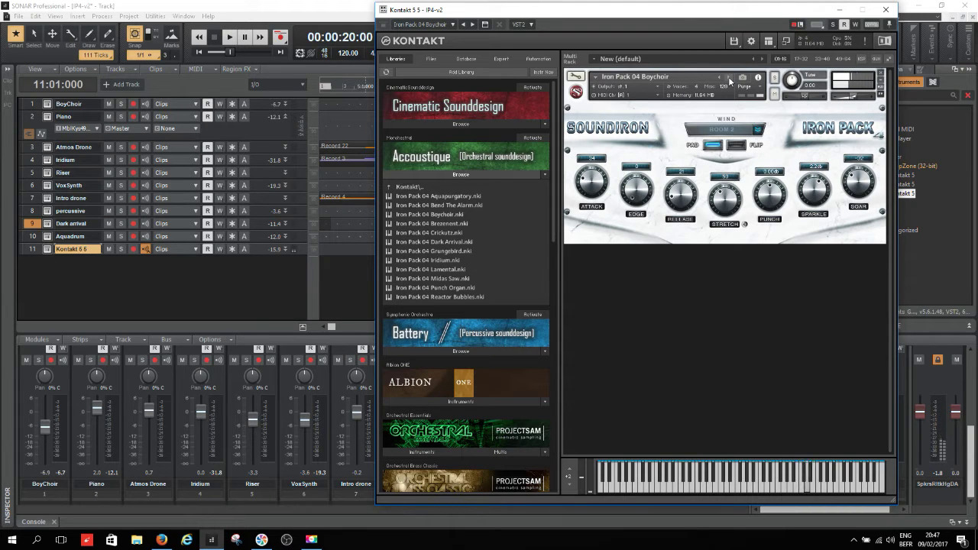
{"action": "left_click", "coordinate": [728, 77]}
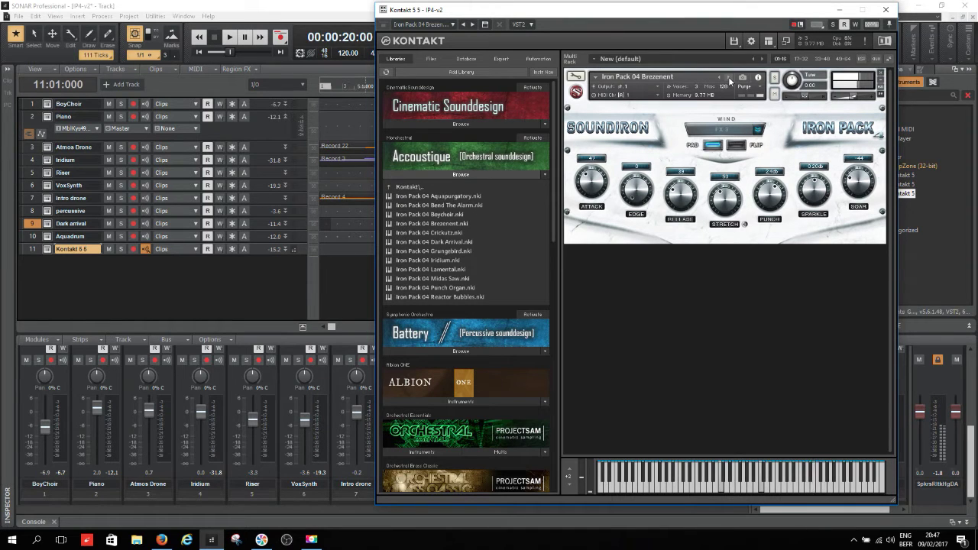
Step: Move the Kontakt window over the middle of the project and audition the Crickutz, Dark Arrival, Grungebird and Iridium patches in turn
{"action": "left_click_drag", "start_coordinate": [713, 19], "coordinate": [551, 21]}
{"action": "left_click", "coordinate": [574, 81]}
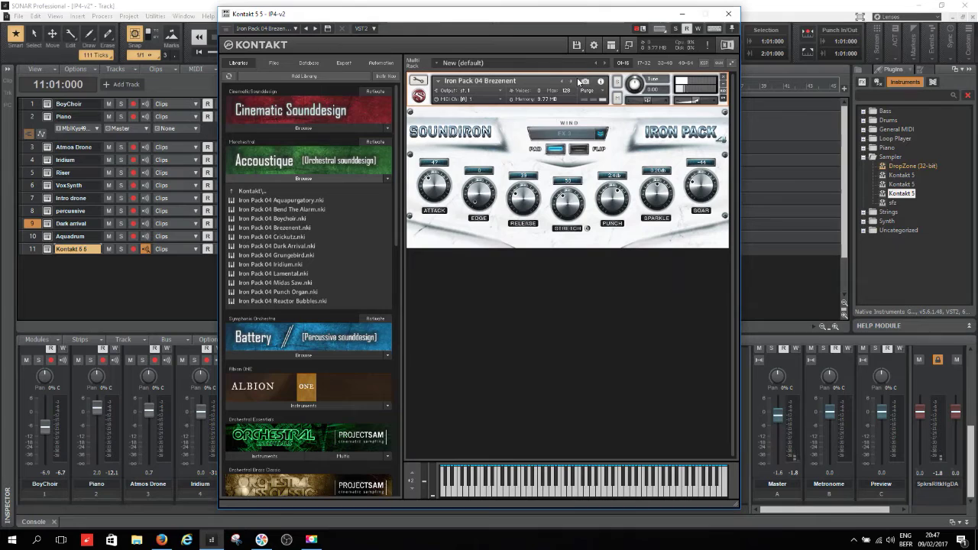
{"action": "left_click", "coordinate": [571, 82]}
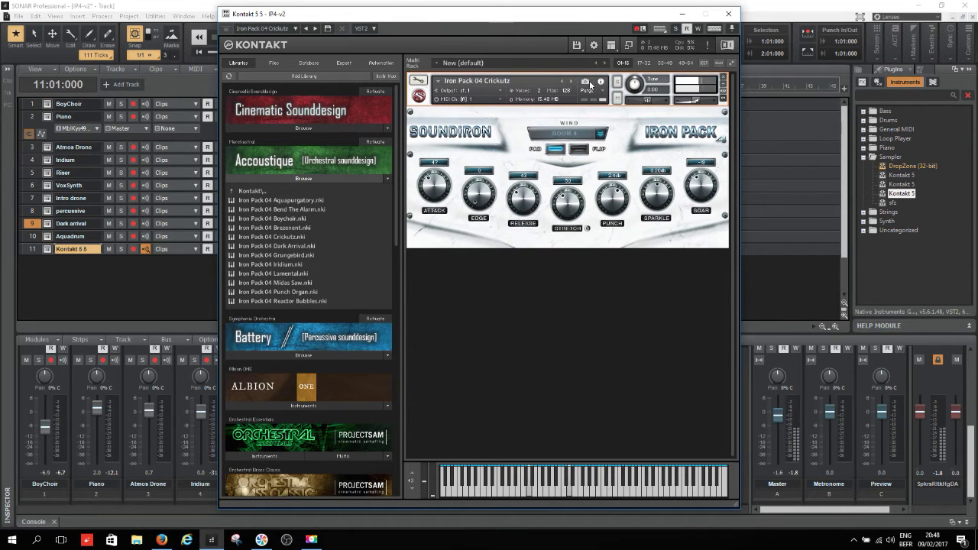
{"action": "left_click", "coordinate": [571, 83]}
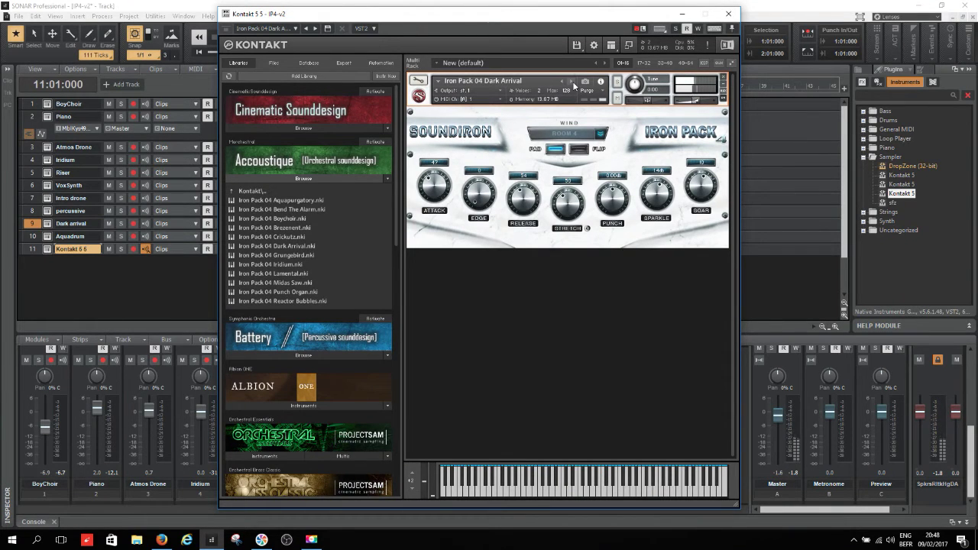
{"action": "left_click", "coordinate": [571, 81]}
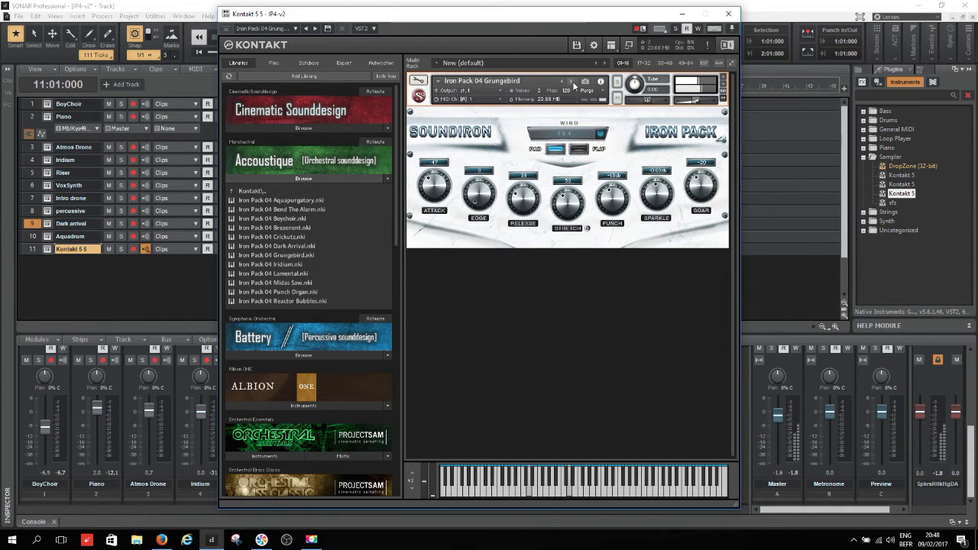
{"action": "left_click", "coordinate": [571, 83]}
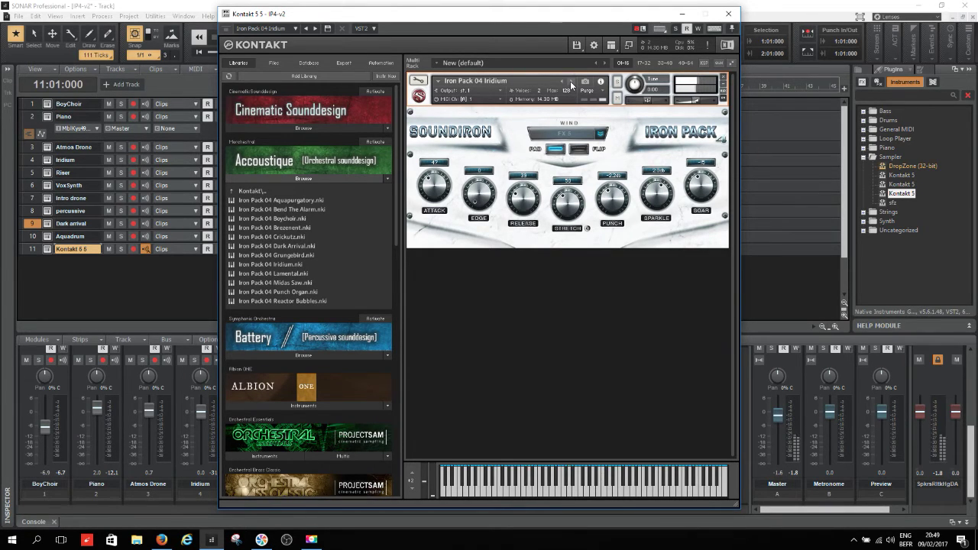
Step: Audition the Lamental, Midas Saw, Punch Organ and Reactor Bubbles patches in turn, and close the Kontakt instrument
{"action": "left_click", "coordinate": [571, 81]}
{"action": "left_click", "coordinate": [571, 82]}
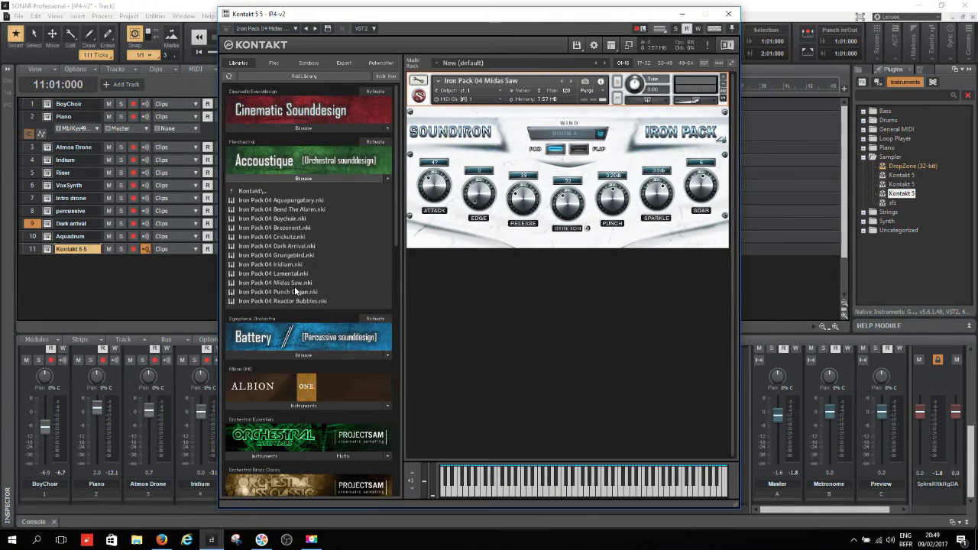
{"action": "left_click", "coordinate": [573, 82]}
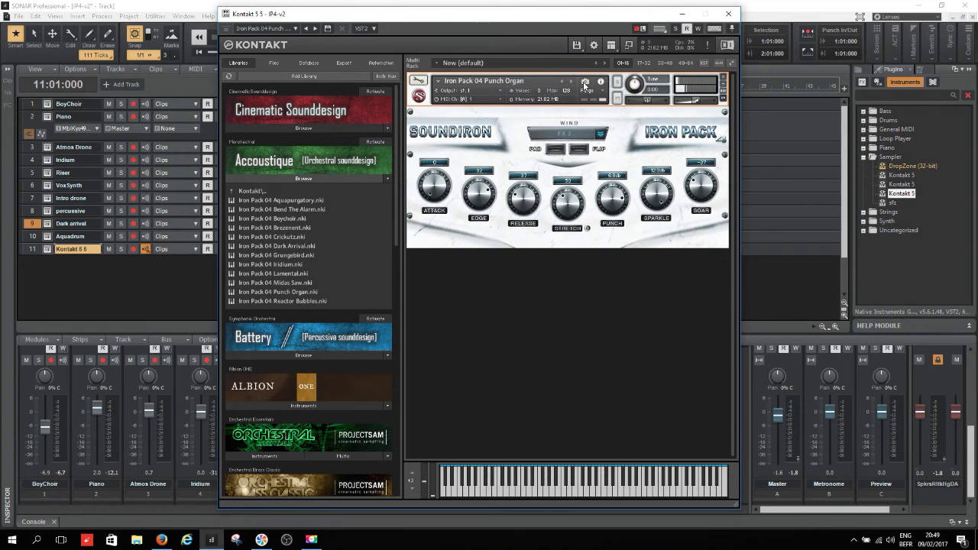
{"action": "left_click", "coordinate": [573, 82]}
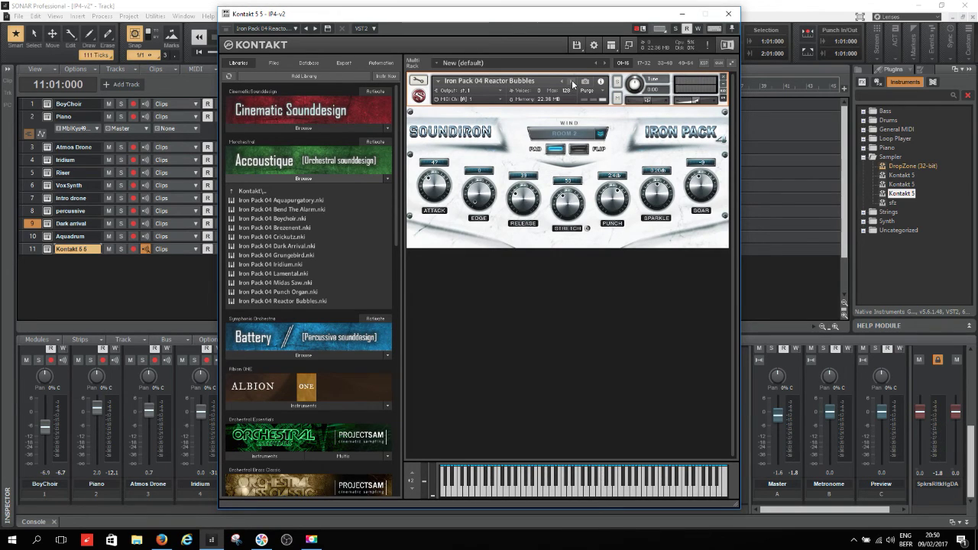
{"action": "left_click", "coordinate": [729, 14]}
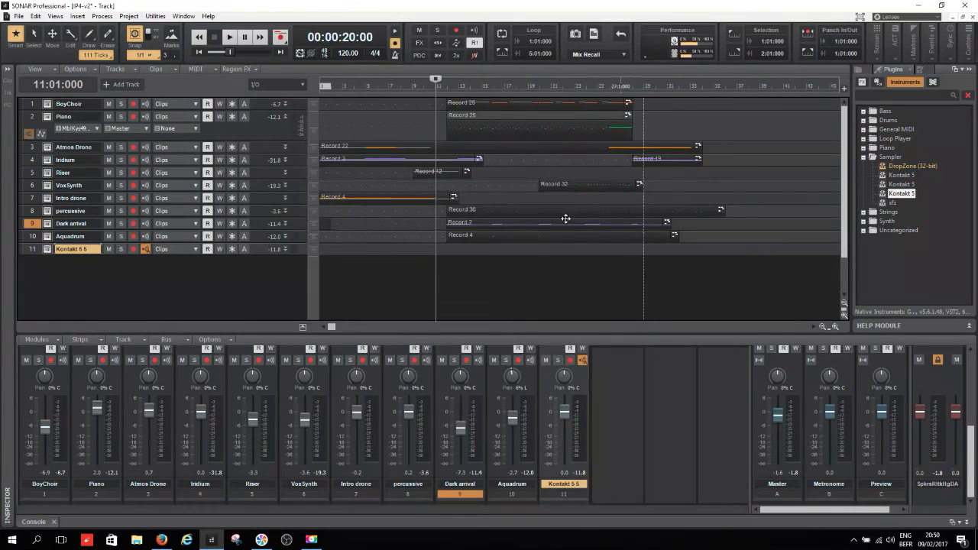
Step: Switch to Firefox to show the Soundiron Iron Pack 4 - Children's Choir product page
{"action": "mouse_move", "coordinate": [243, 543]}
{"action": "left_click", "coordinate": [150, 503]}
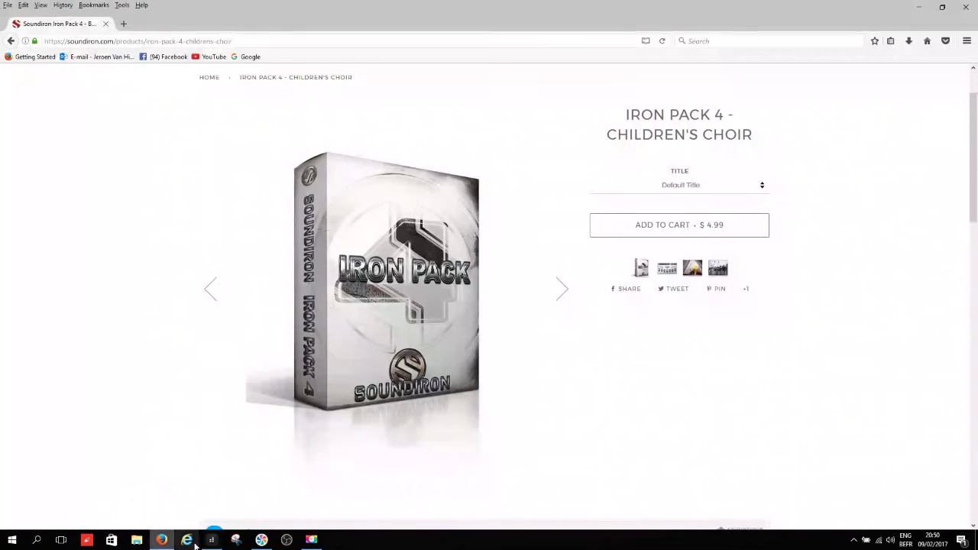